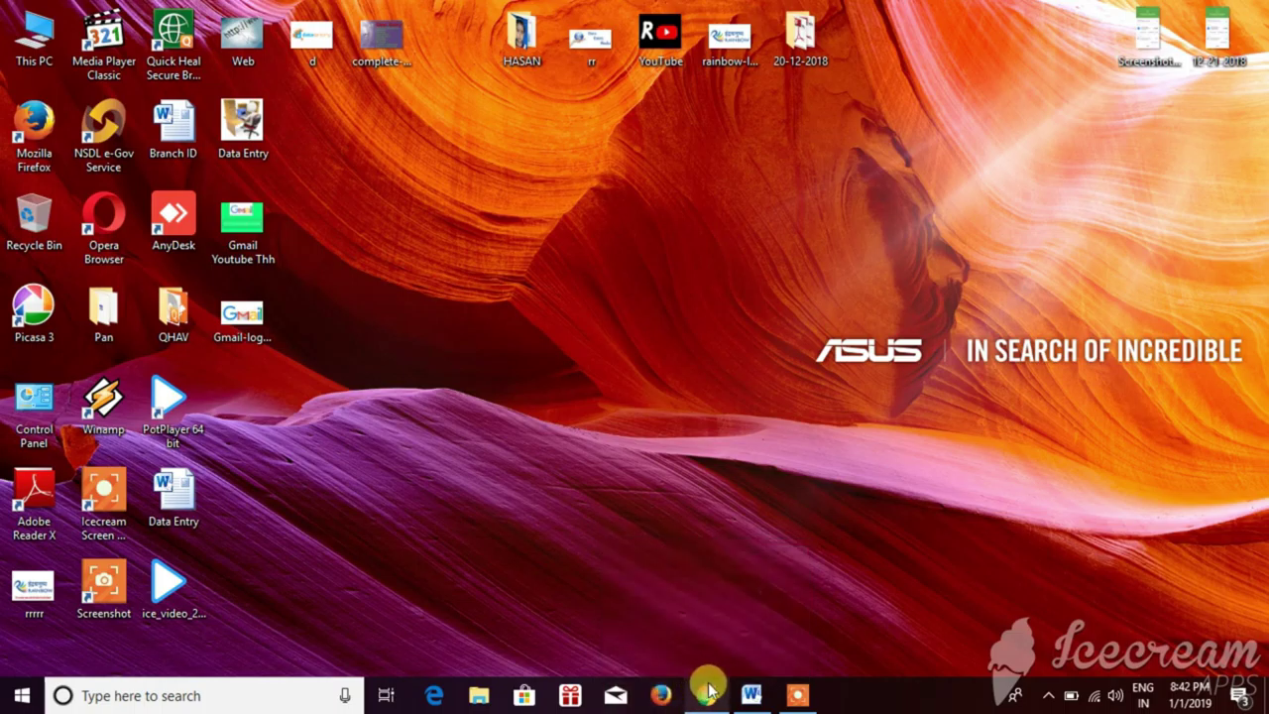
# Refresh the Windows desktop and restore the Chrome window showing Google's homepage
pyautogui.rightClick(673, 528)
pyautogui.click(706, 347)
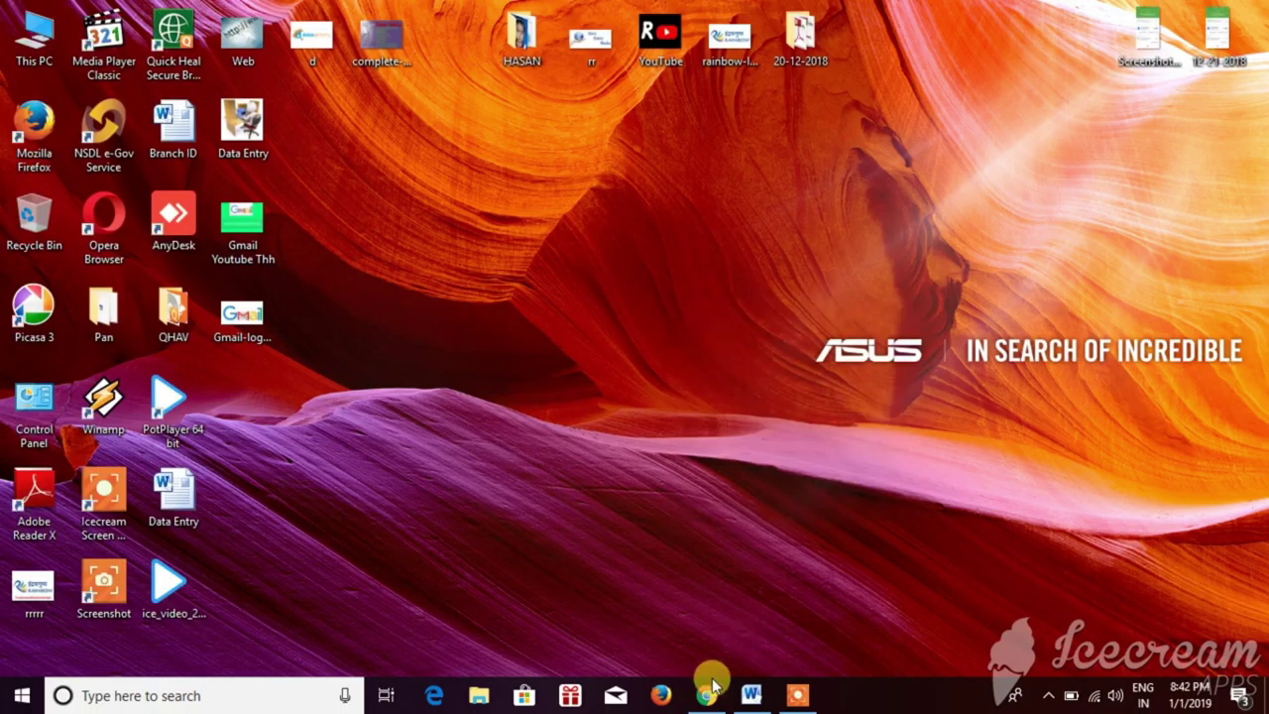
pyautogui.click(707, 693)
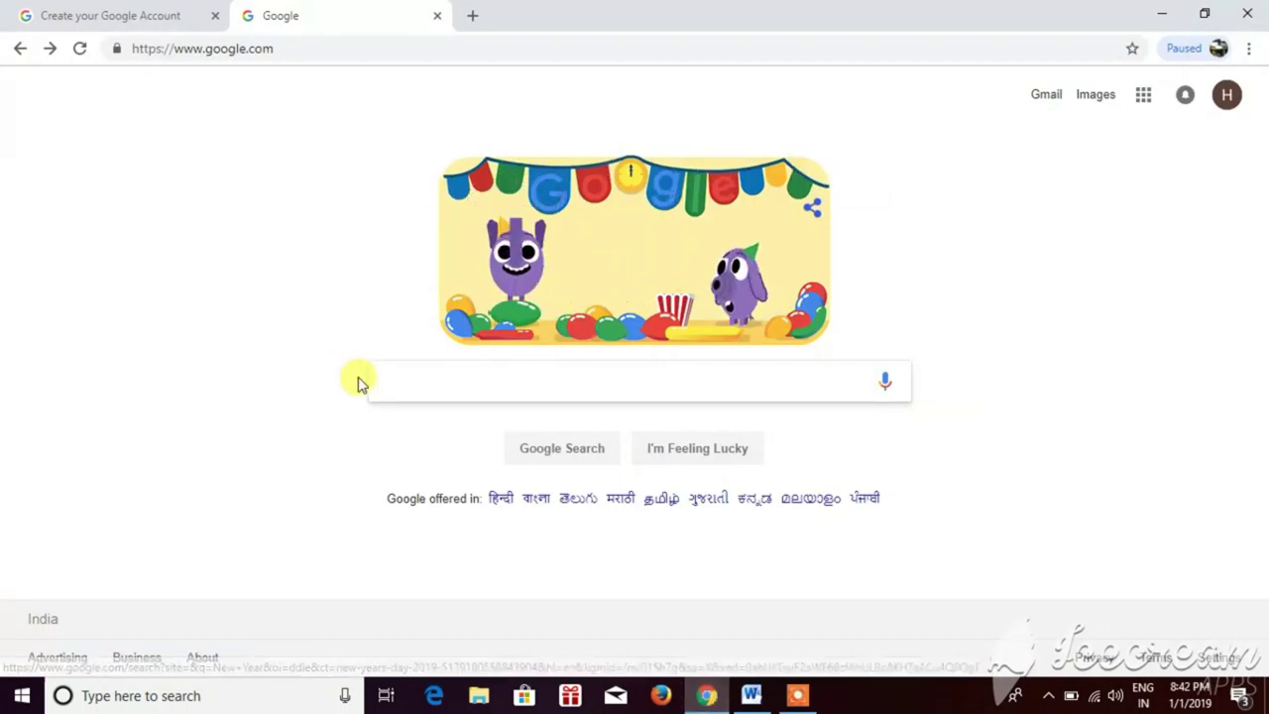
# Search Google for 'create gmail account' and scroll through the results
pyautogui.write('g')
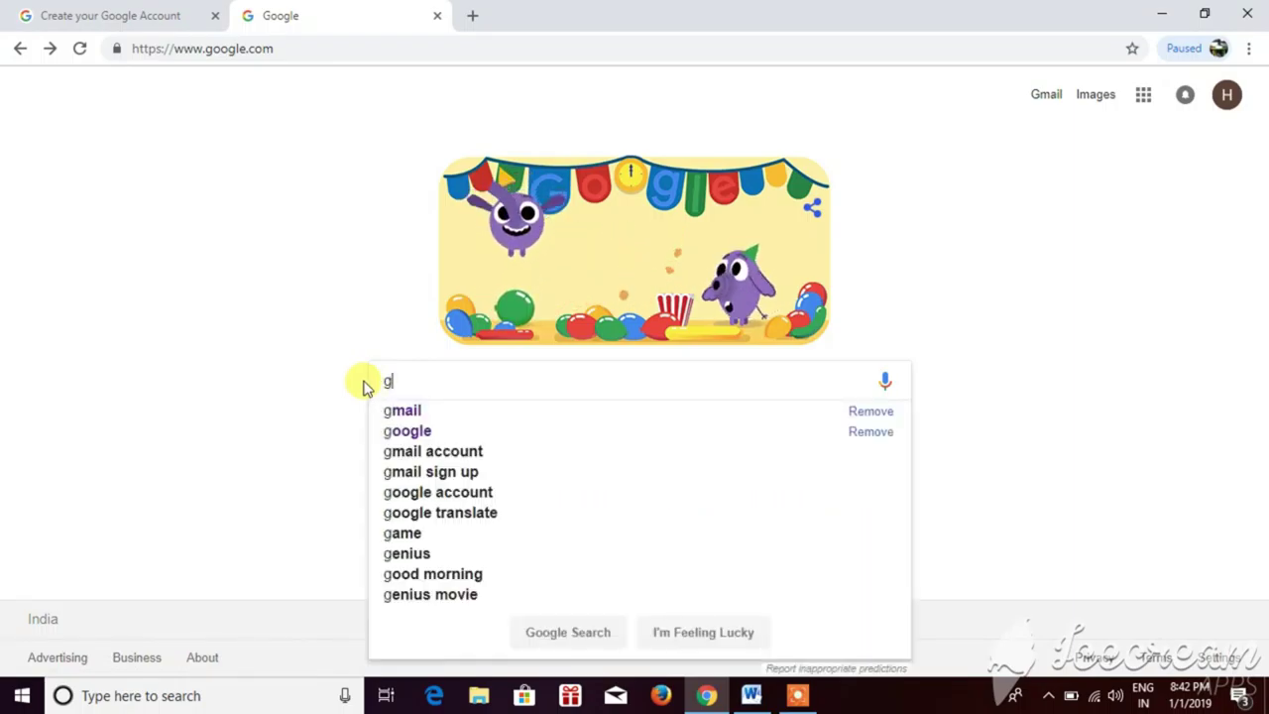
pyautogui.press('BackSpace')
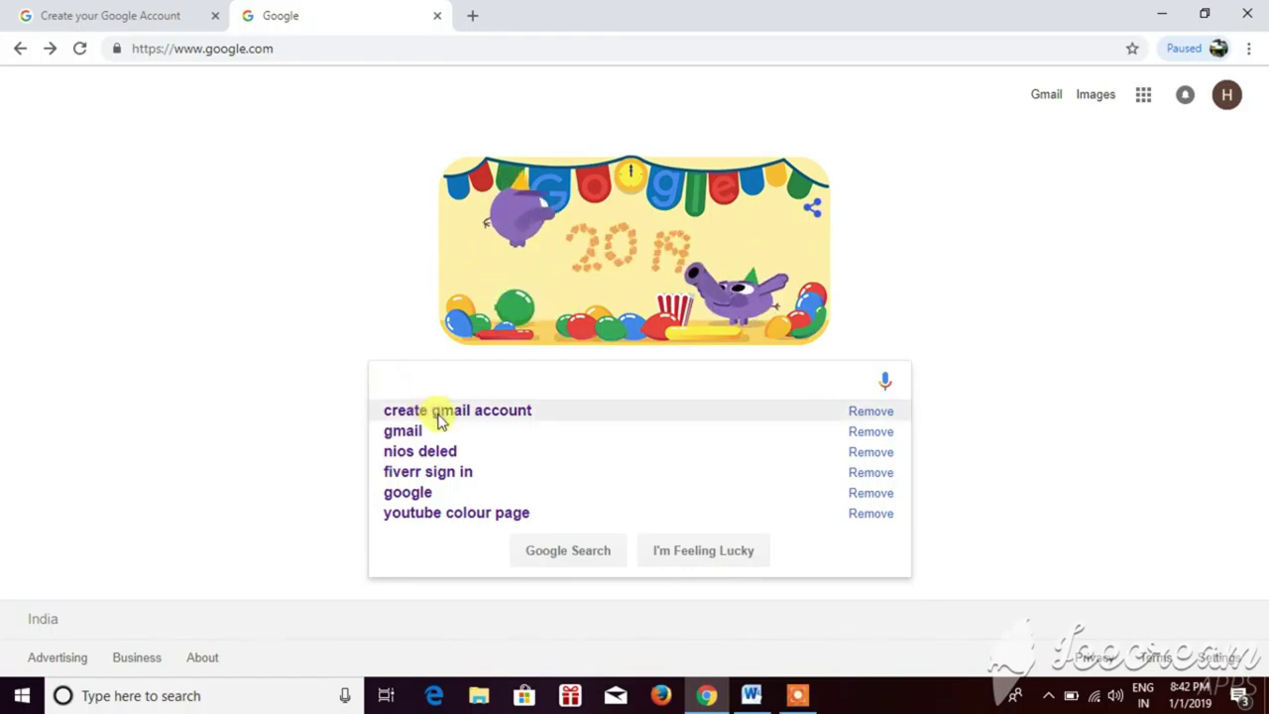
pyautogui.click(440, 421)
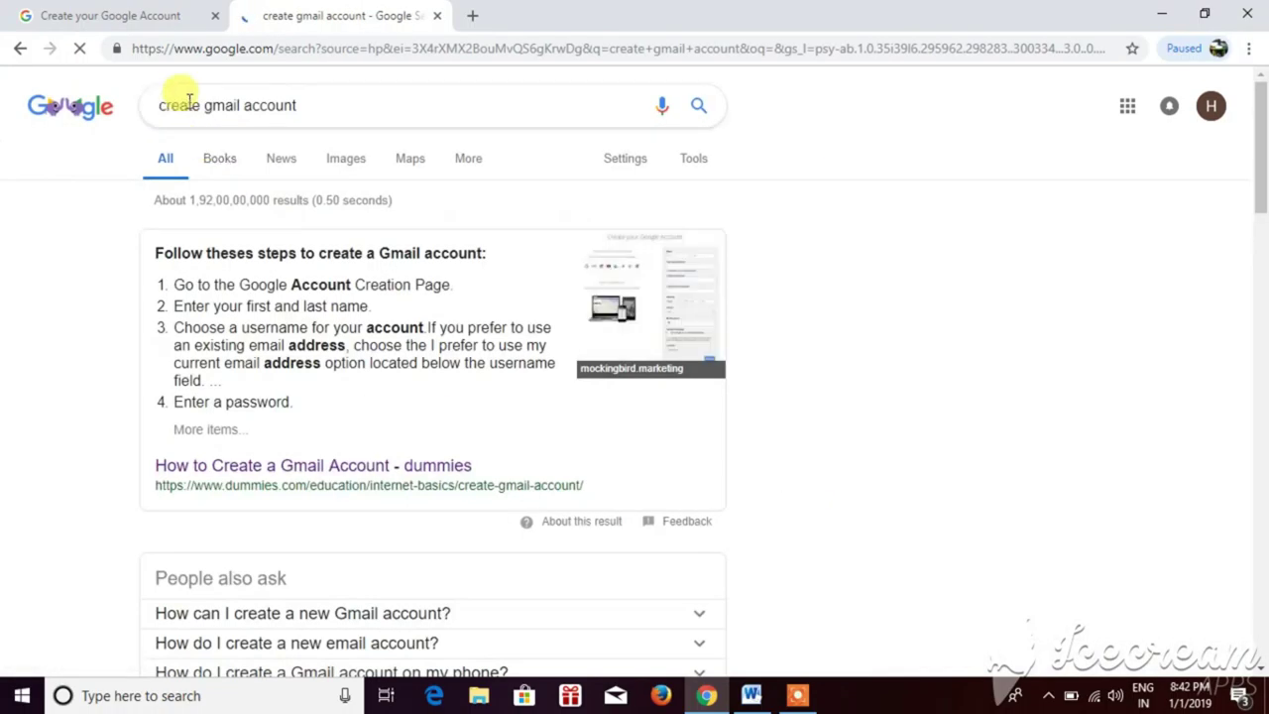
pyautogui.click(299, 106)
pyautogui.scroll(-3, 327, 100)
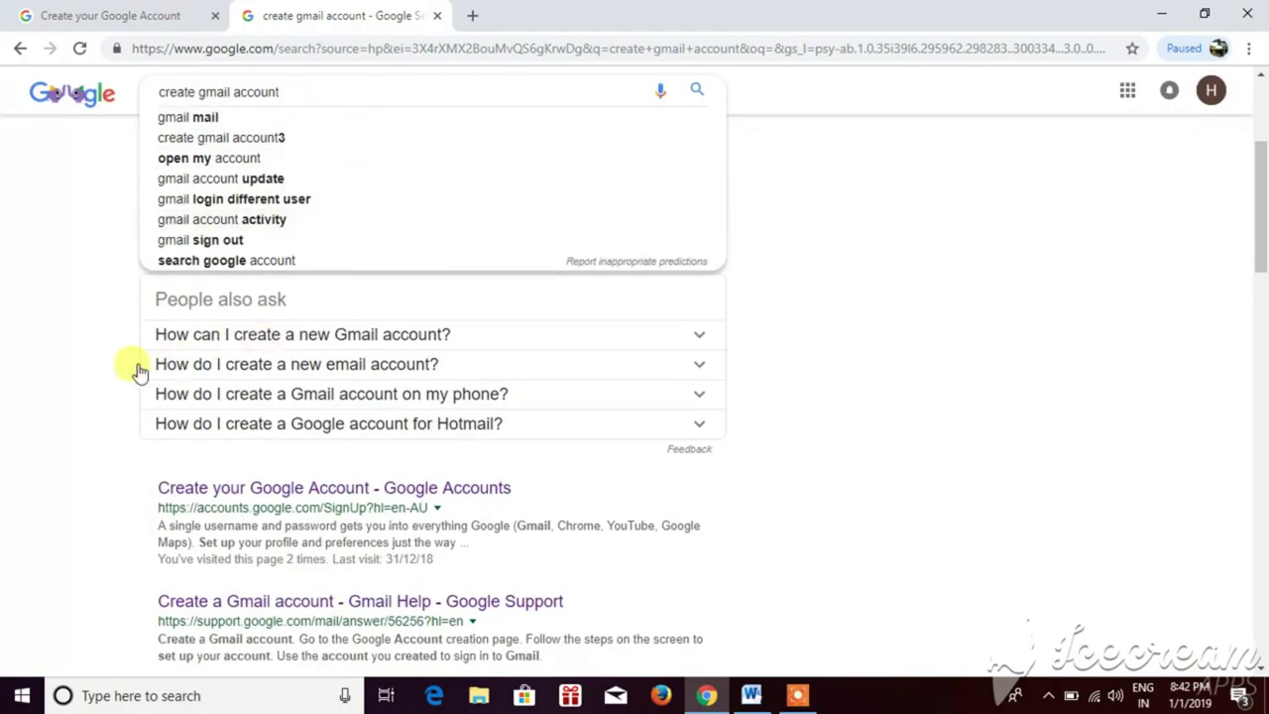
pyautogui.click(1076, 307)
pyautogui.scroll(2, 615, 377)
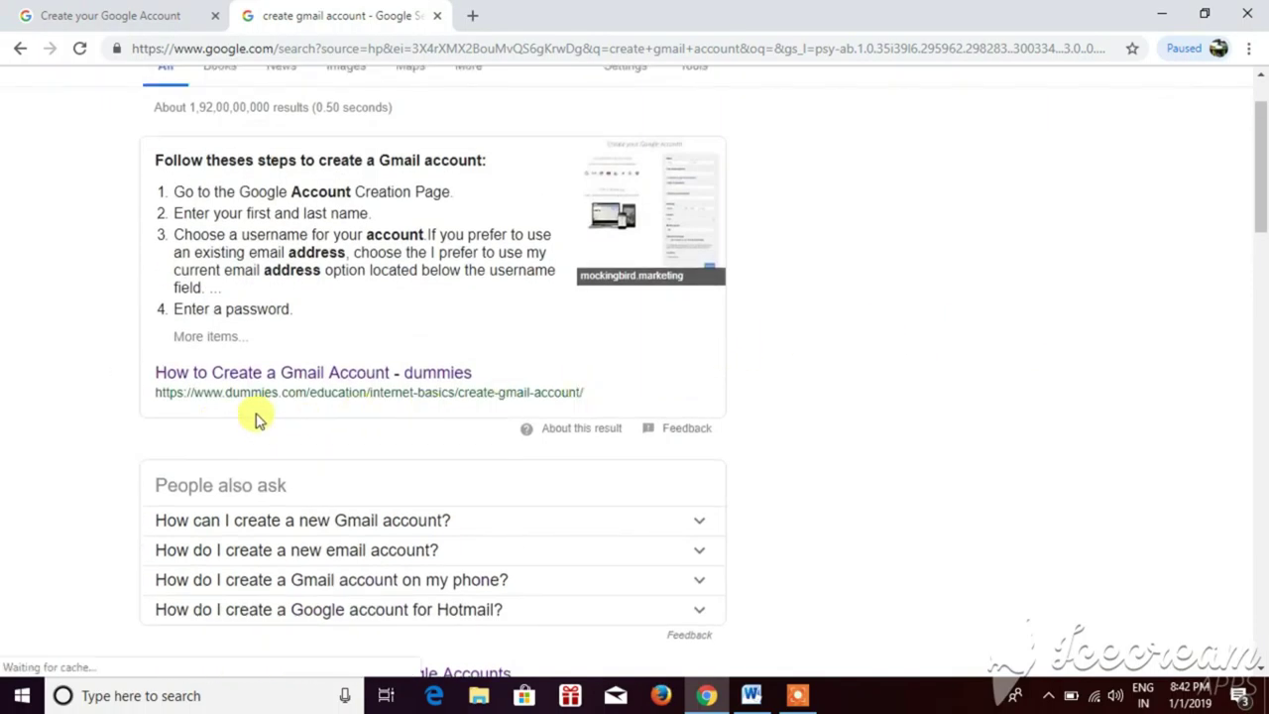
pyautogui.scroll(-4, 254, 420)
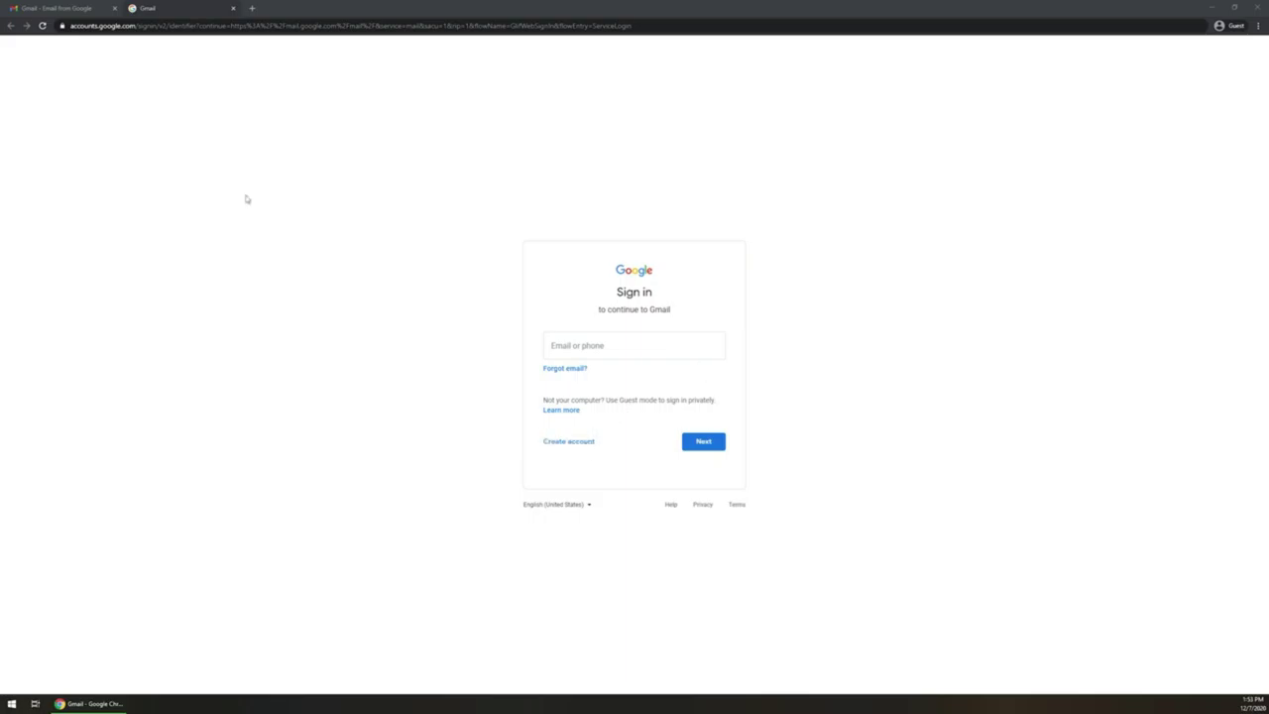
# Select the Gmail sign-in page address on the way to the Create account form
pyautogui.click(152, 27)
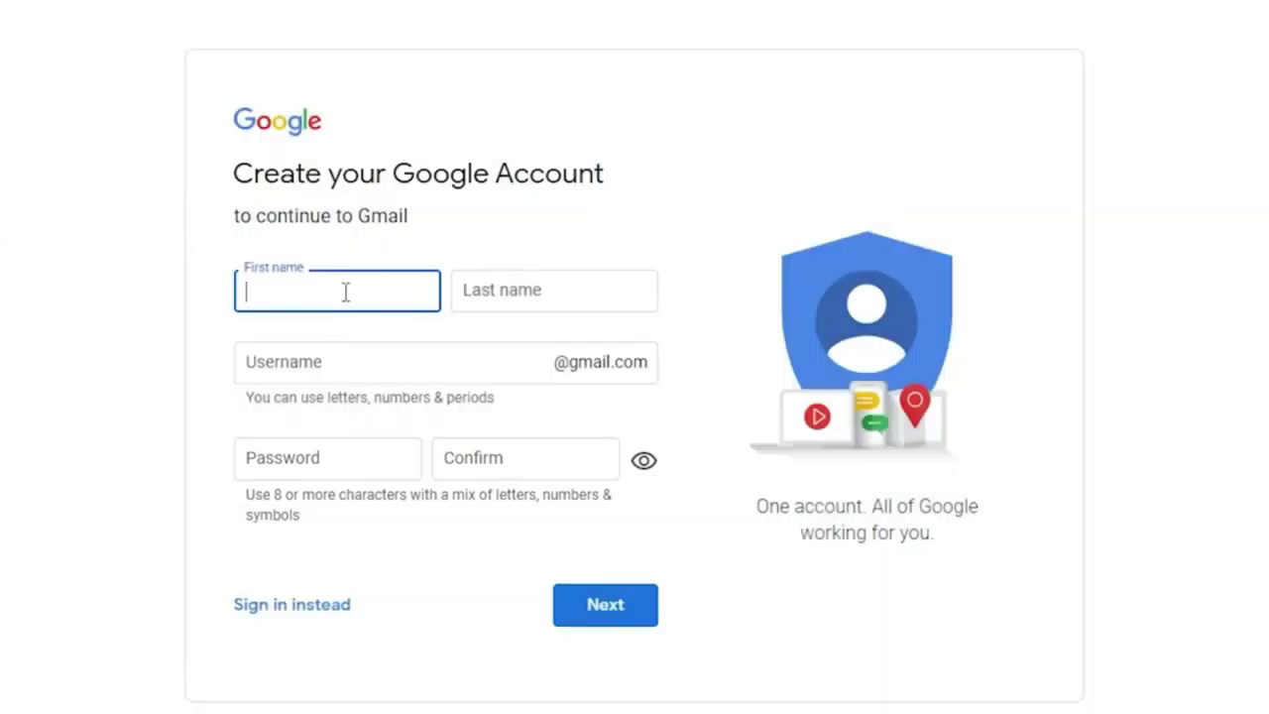
# Enter Jerry as the first name and Smith as the last name
pyautogui.press('Tab')
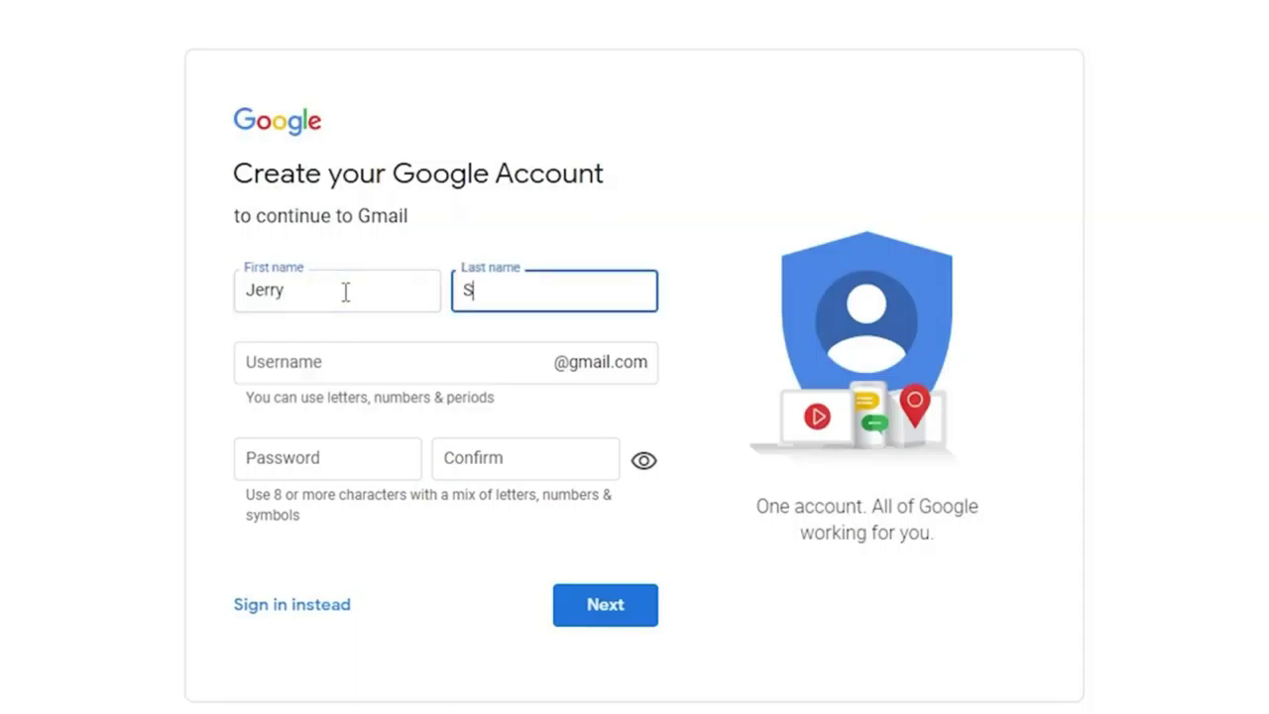
pyautogui.press('Tab')
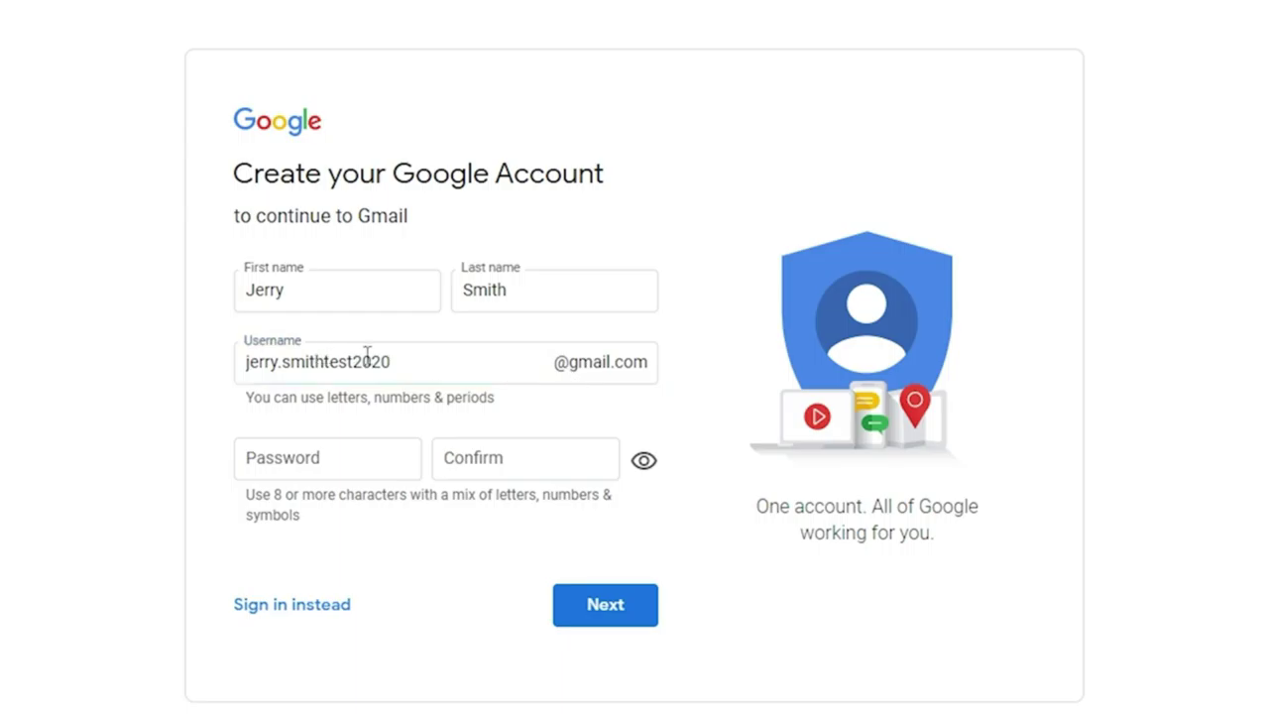
pyautogui.click(460, 358)
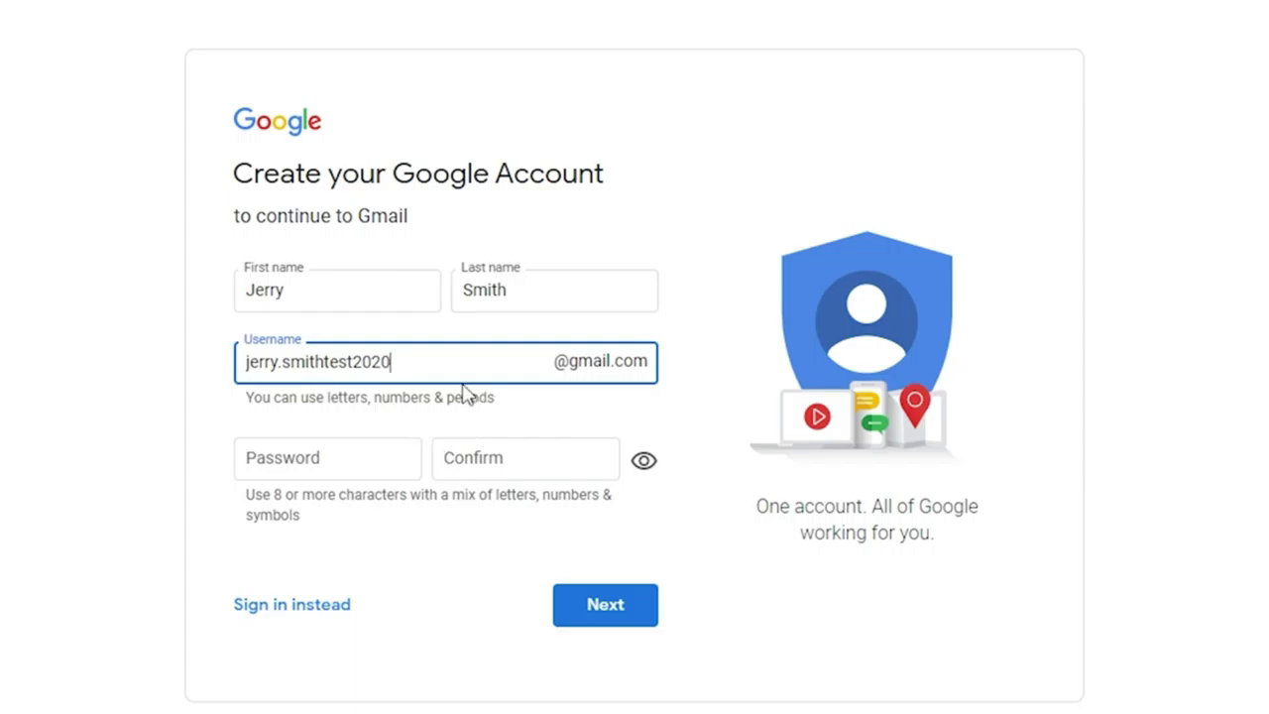
pyautogui.moveTo(388, 363); pyautogui.dragTo(327, 365)
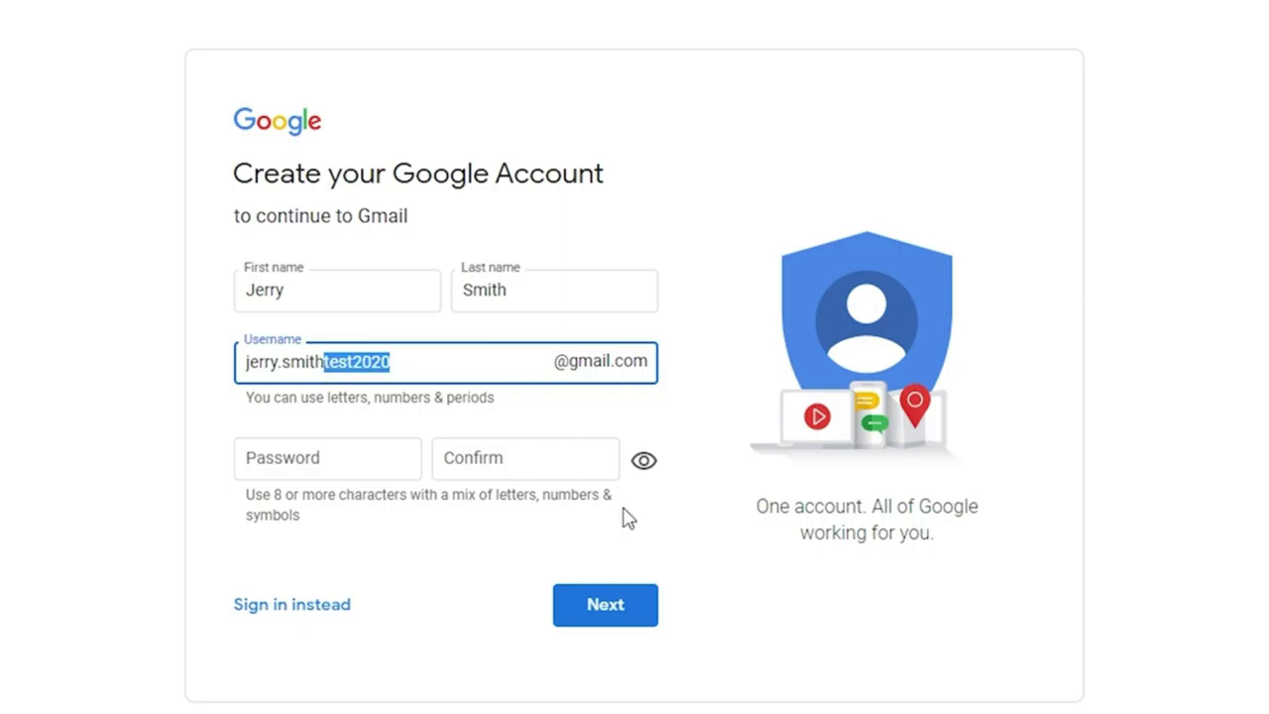
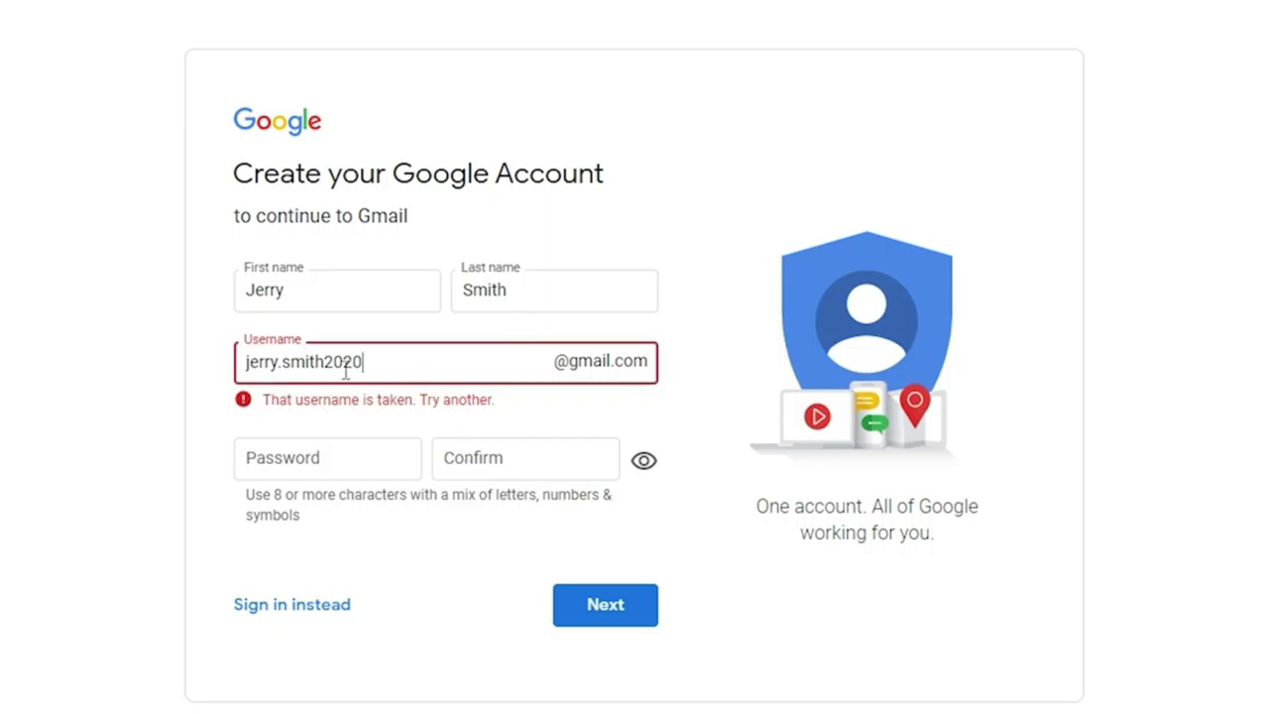
pyautogui.moveTo(417, 369); pyautogui.dragTo(319, 363)
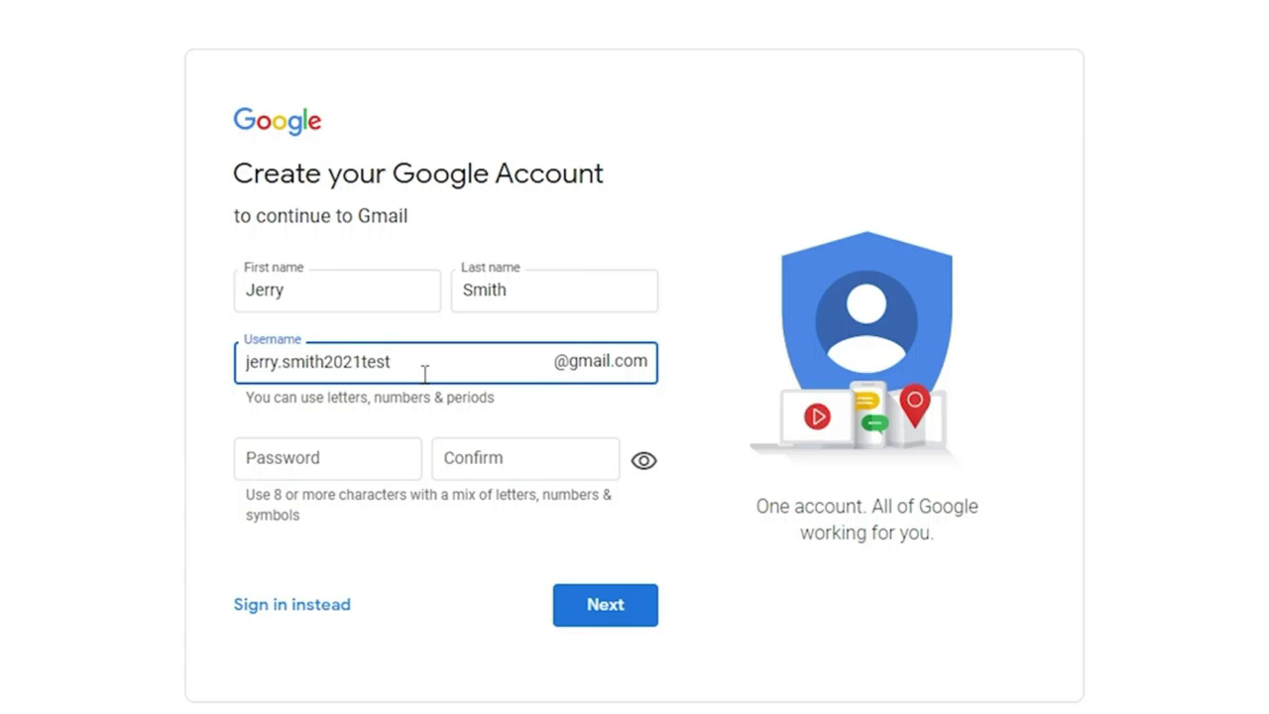
pyautogui.click(341, 468)
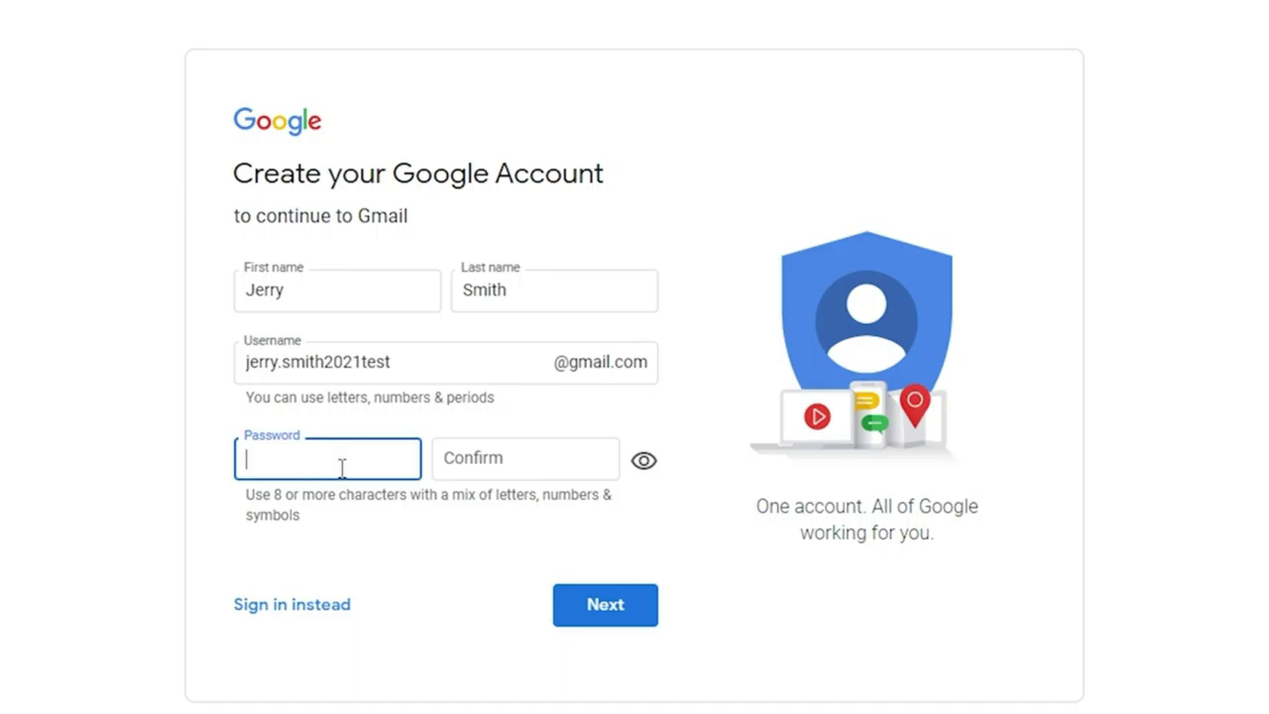
pyautogui.press('Tab')
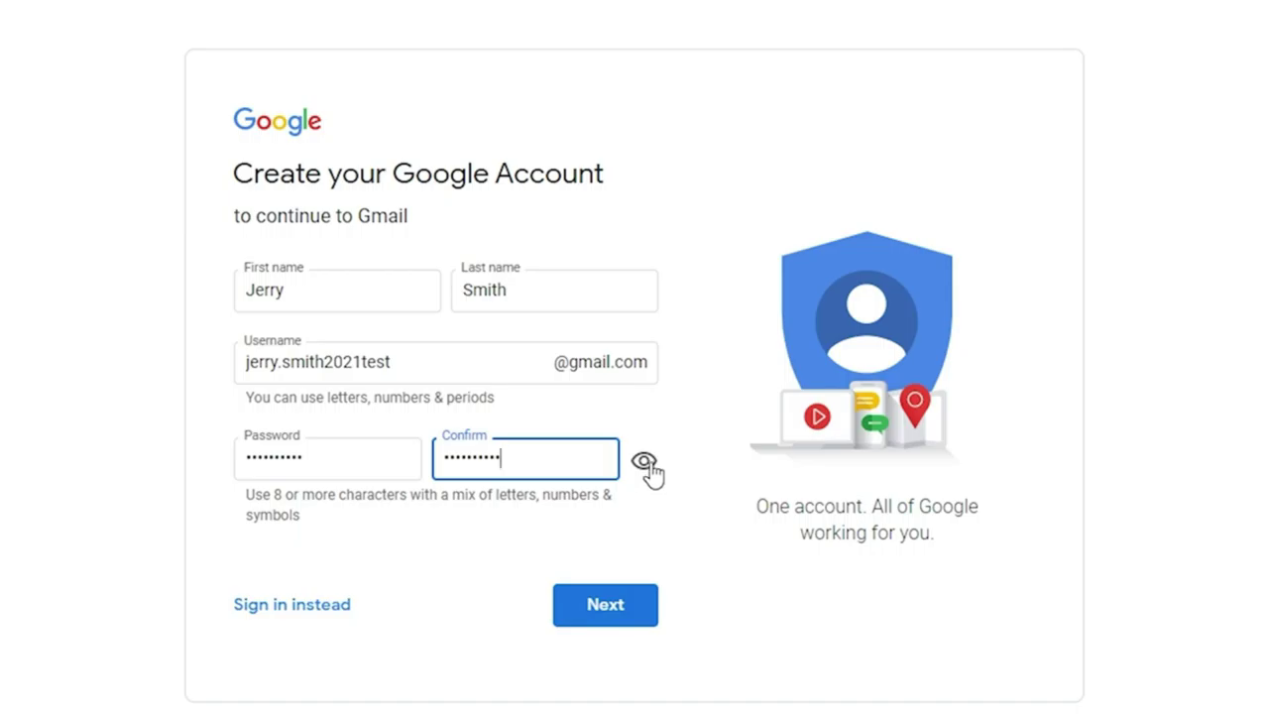
pyautogui.click(646, 462)
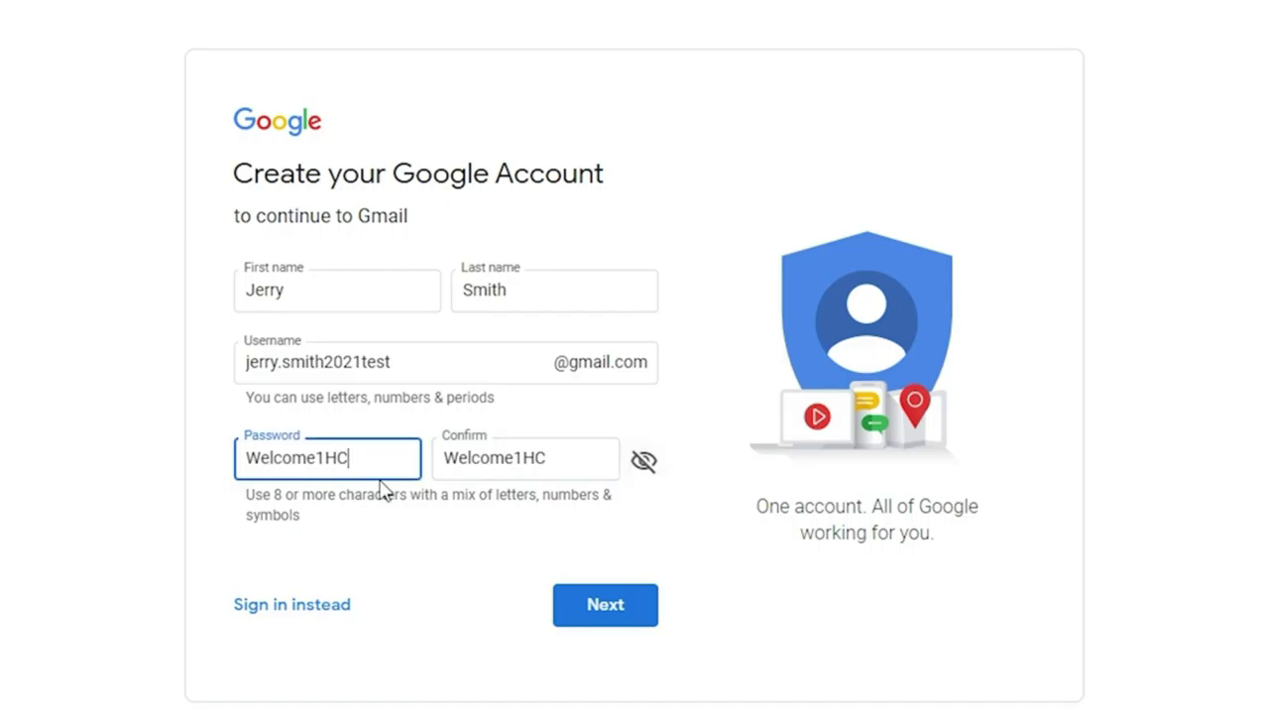
pyautogui.click(643, 461)
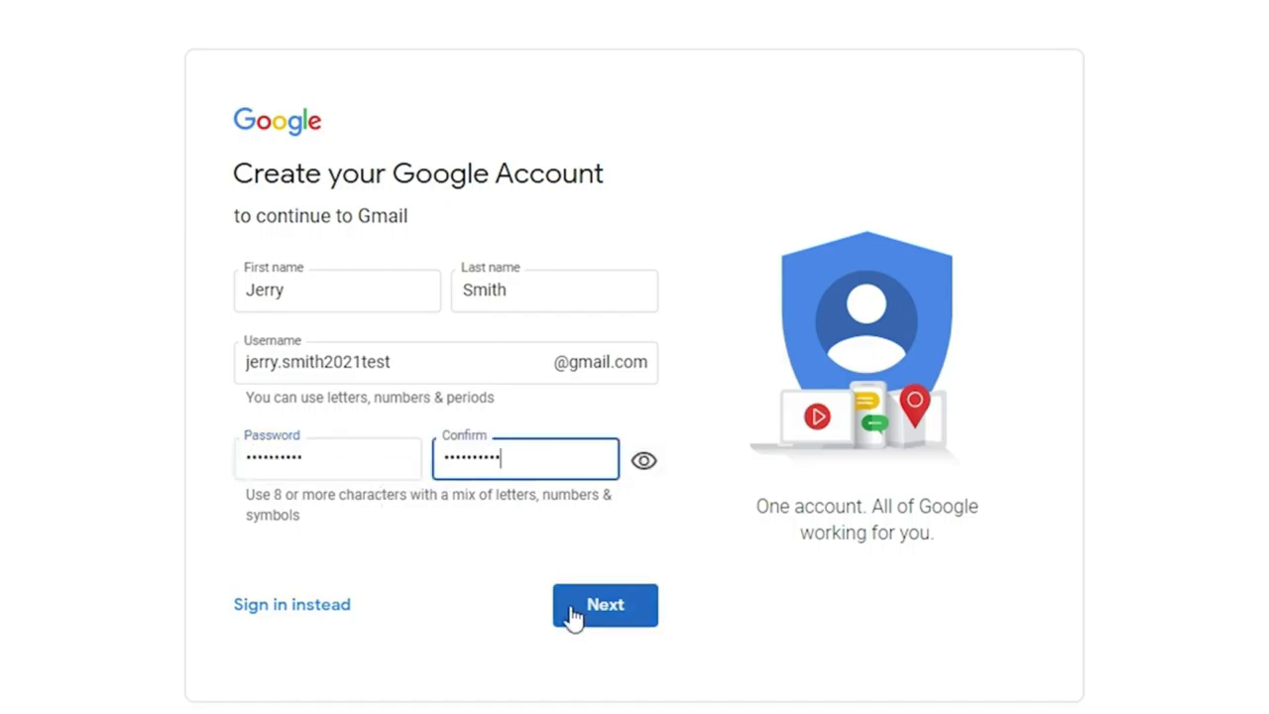
# Submit the name, username and password, then enter the phone number 5550123
pyautogui.click(610, 620)
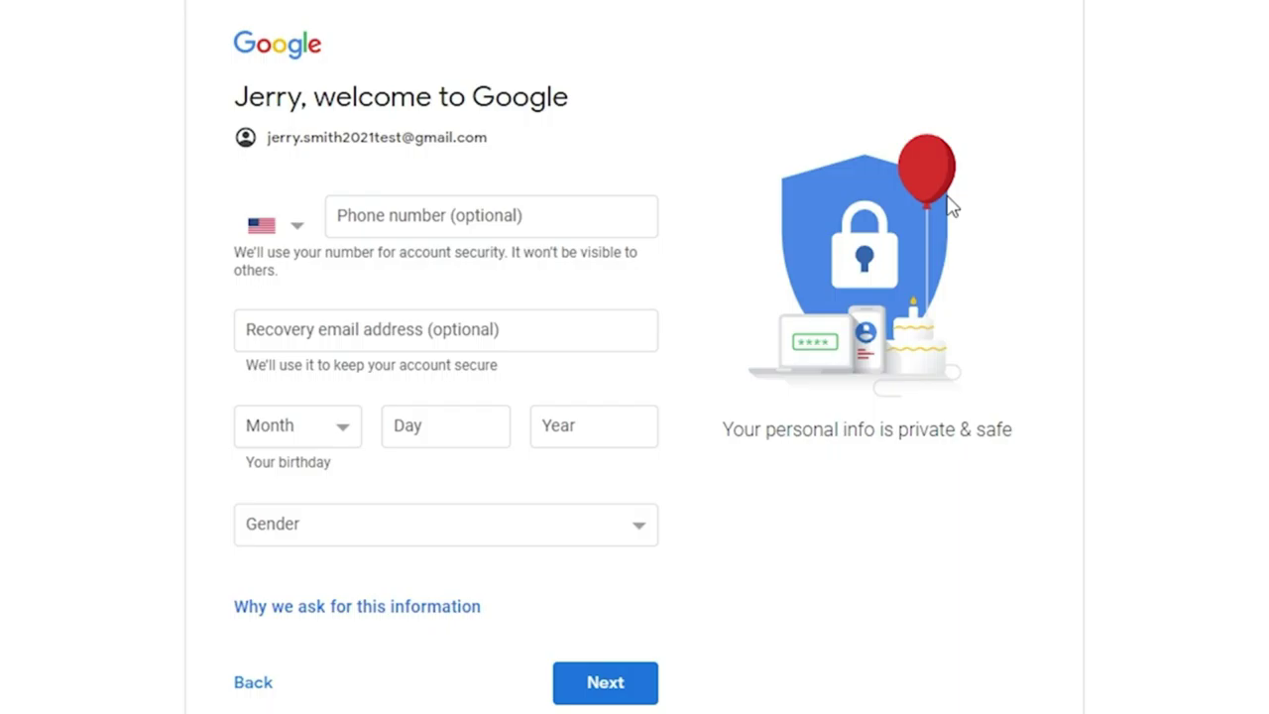
pyautogui.click(441, 230)
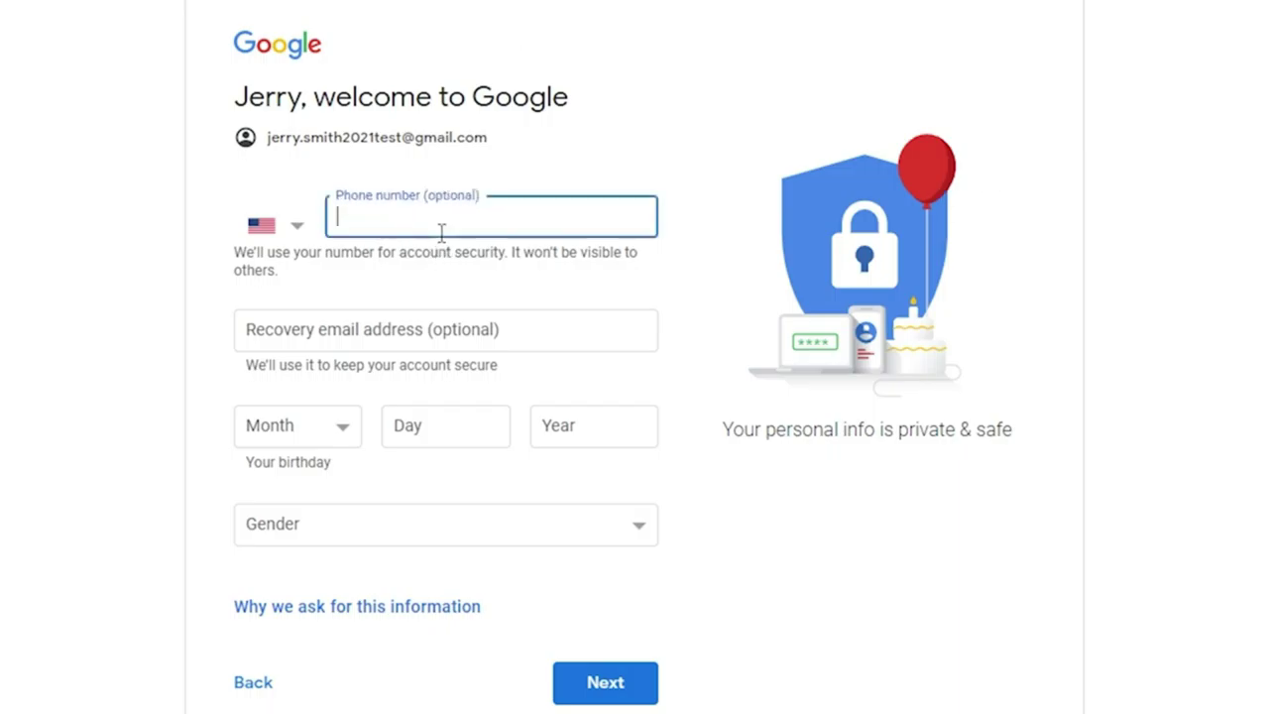
pyautogui.hotkey('ctrl', 'v')
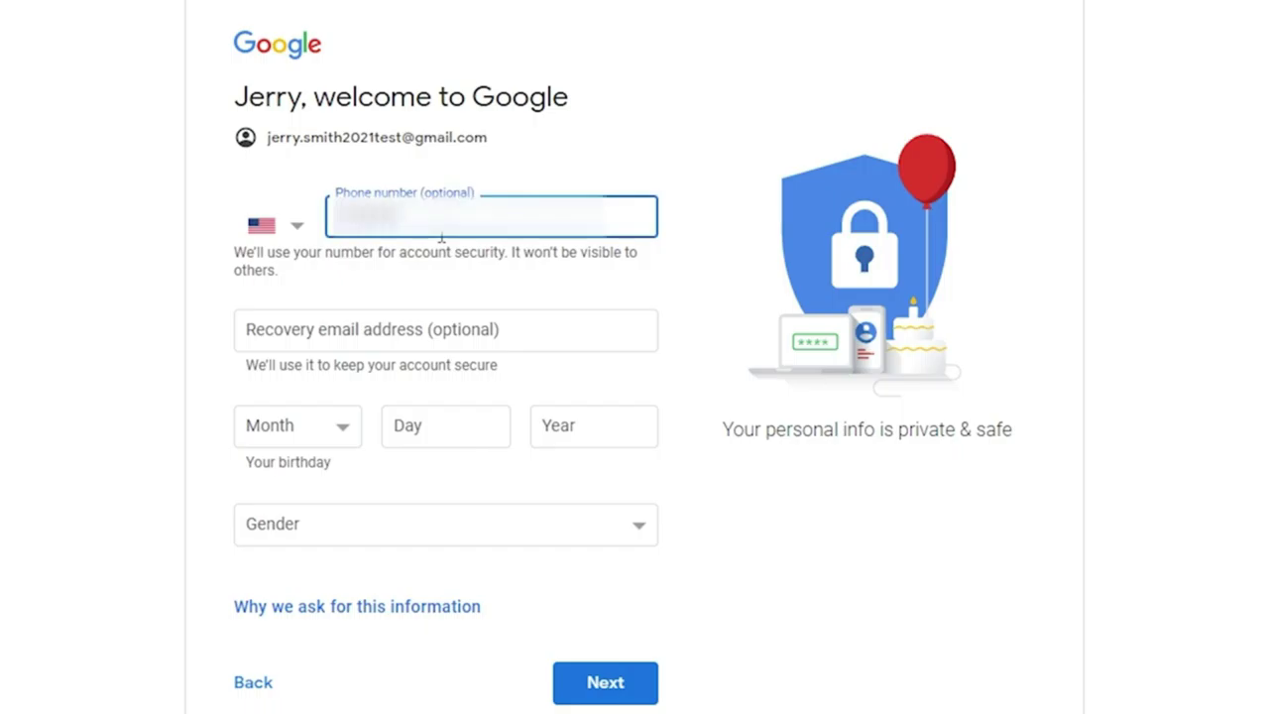
pyautogui.write('5550123')
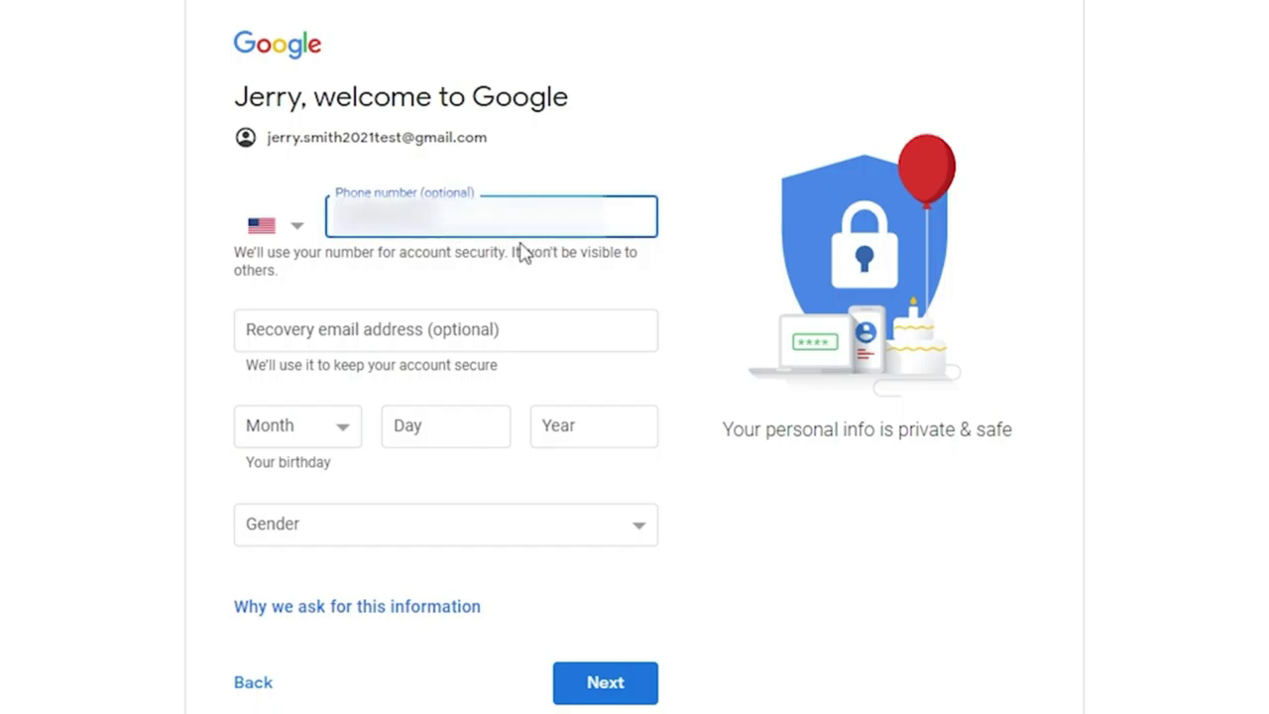
pyautogui.click(170, 198)
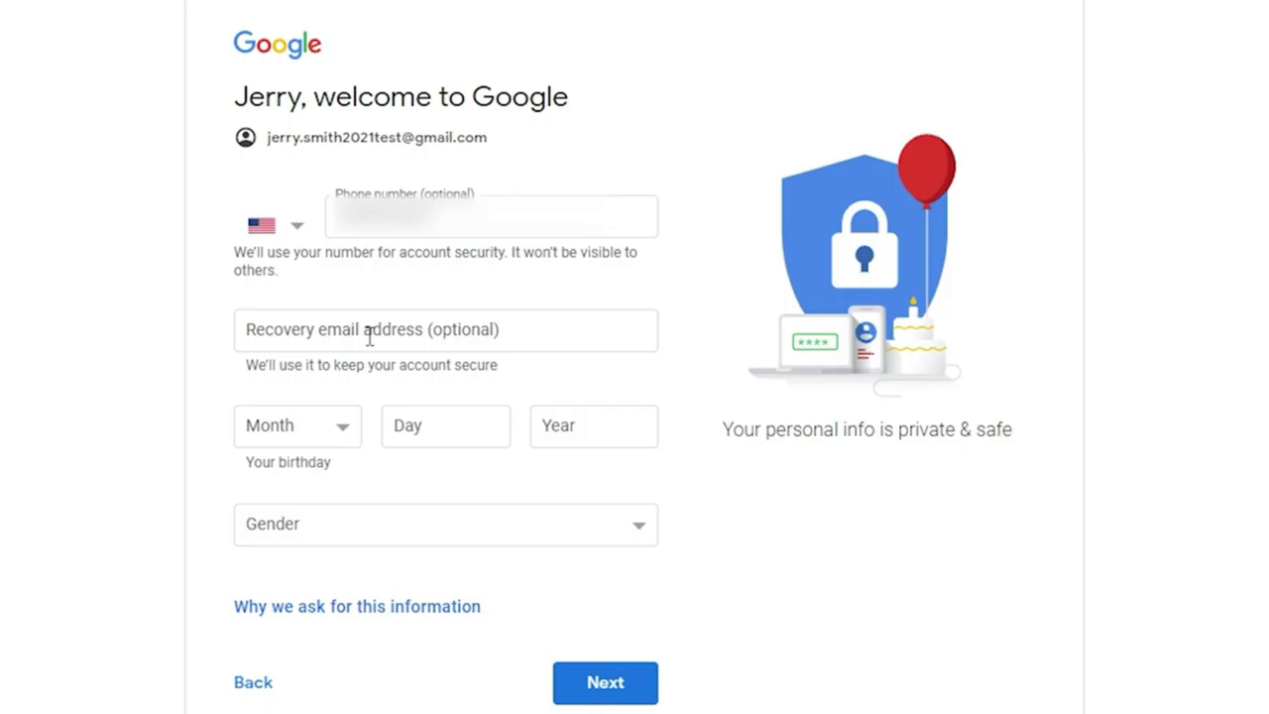
pyautogui.click(402, 328)
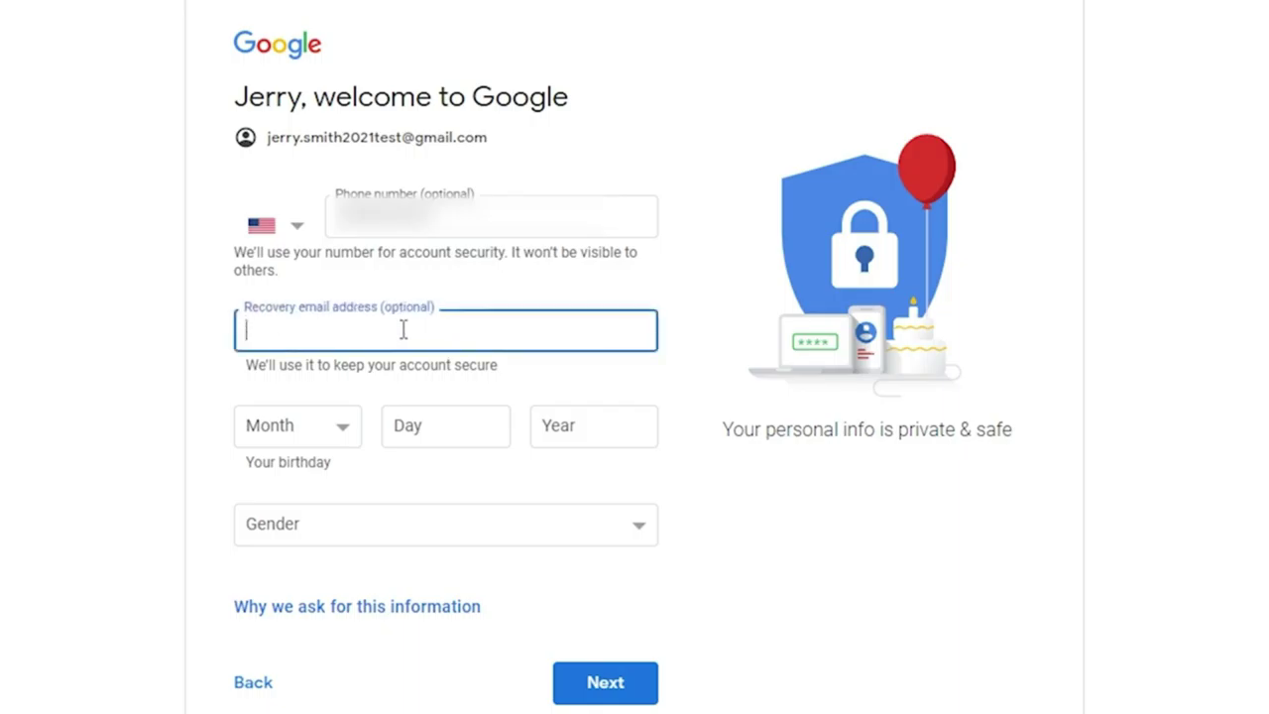
pyautogui.click(386, 220)
pyautogui.hotkey('ctrl', 'a')
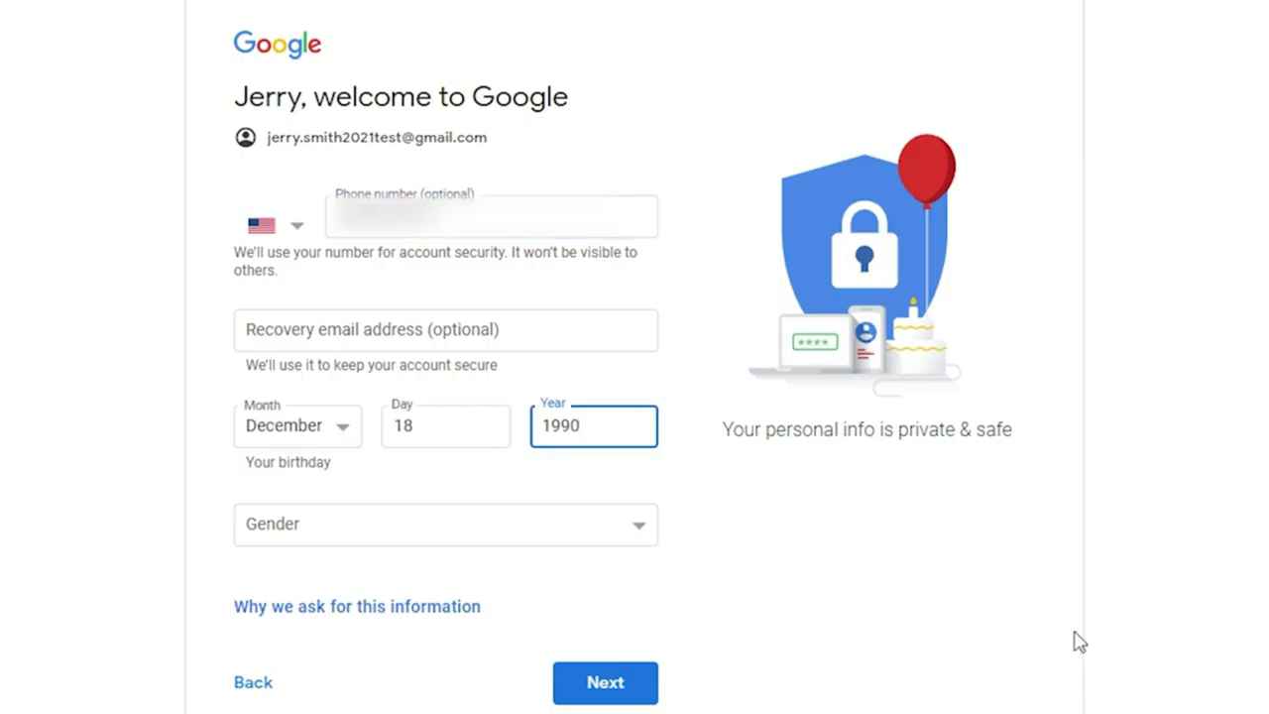
pyautogui.click(377, 523)
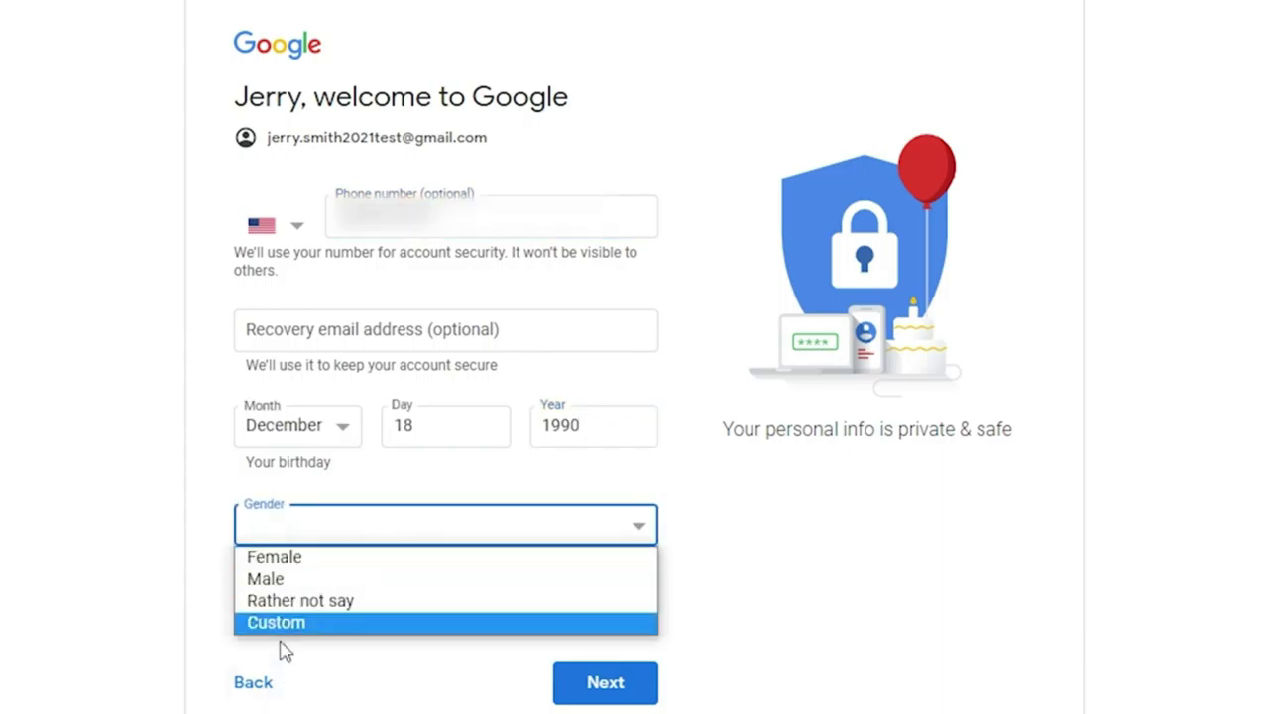
pyautogui.click(268, 581)
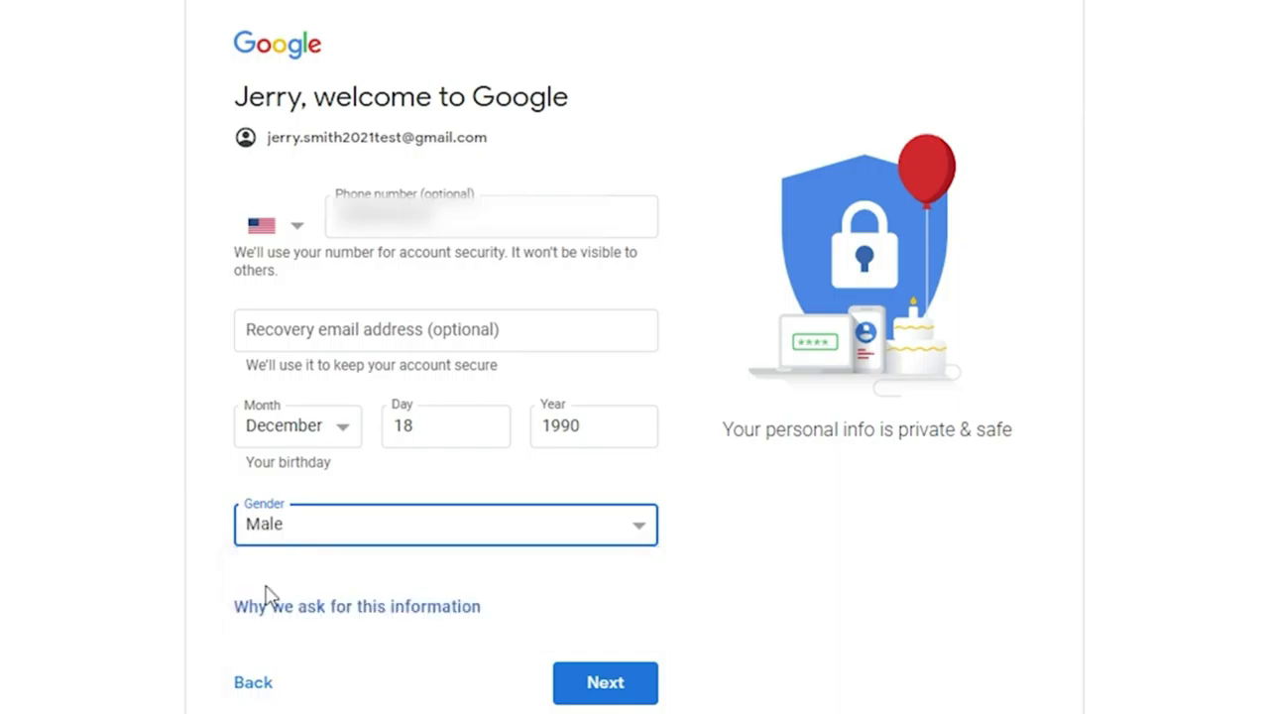
pyautogui.click(606, 691)
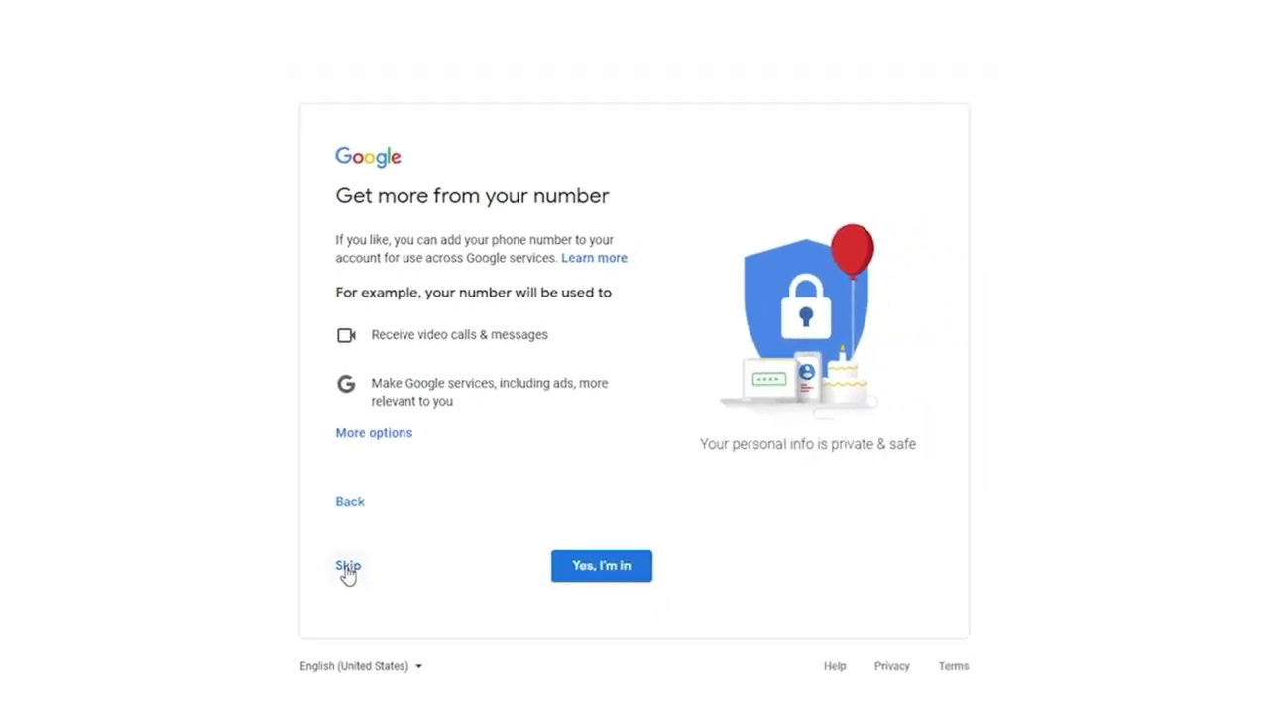
pyautogui.click(250, 639)
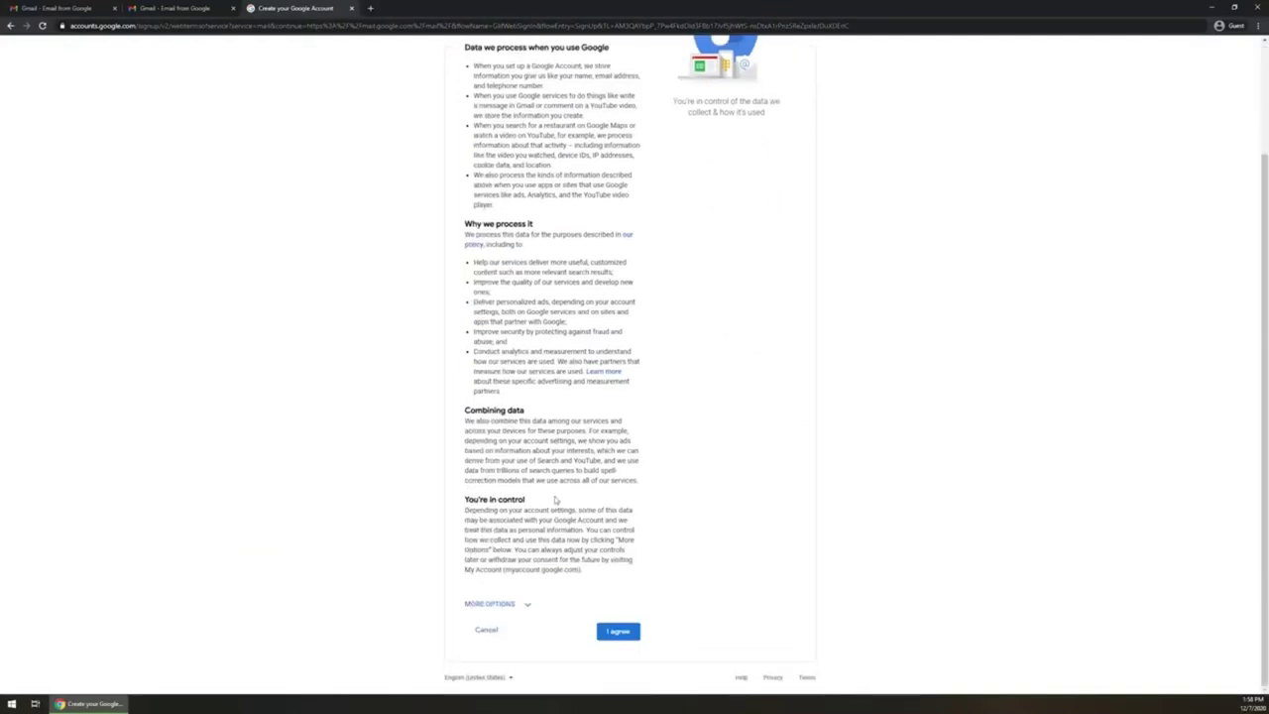
# Review the Privacy and Terms page, expanding More Options to see personalization settings
pyautogui.scroll(5, 556, 500)
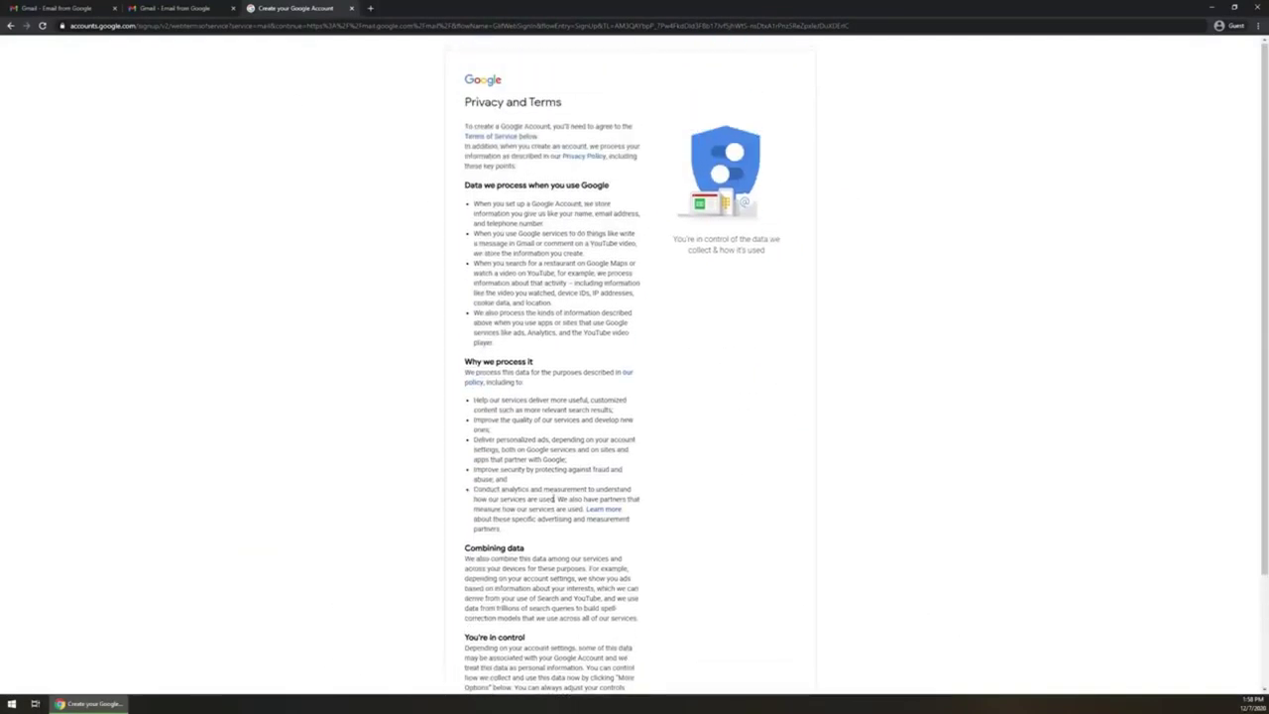
pyautogui.scroll(-5, 516, 555)
pyautogui.click(476, 602)
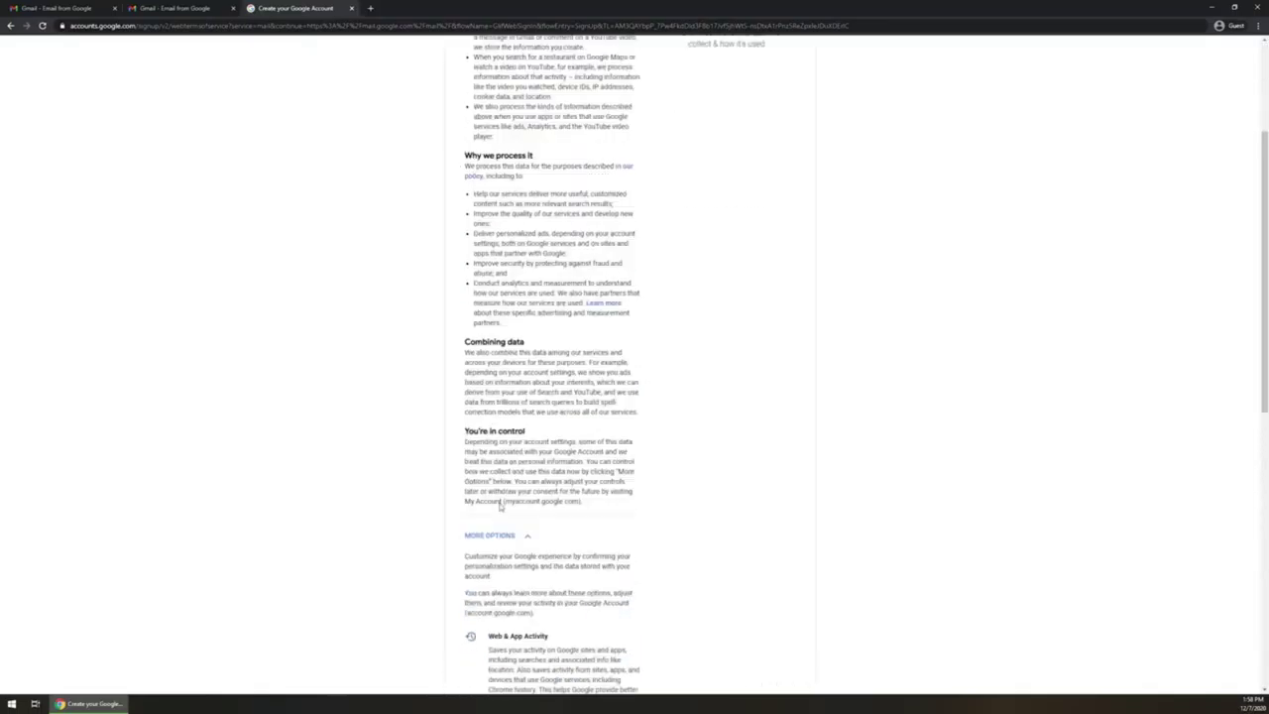
pyautogui.scroll(10, 536, 532)
pyautogui.scroll(-10, 537, 532)
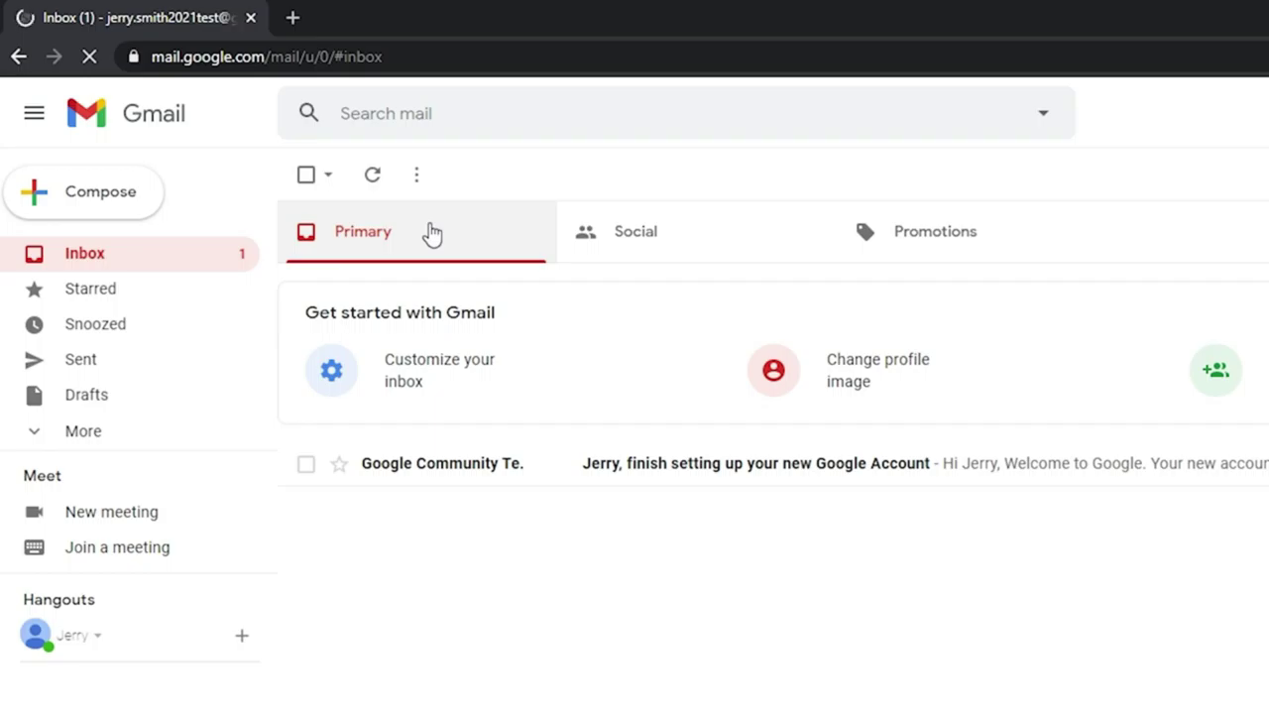
pyautogui.click(730, 253)
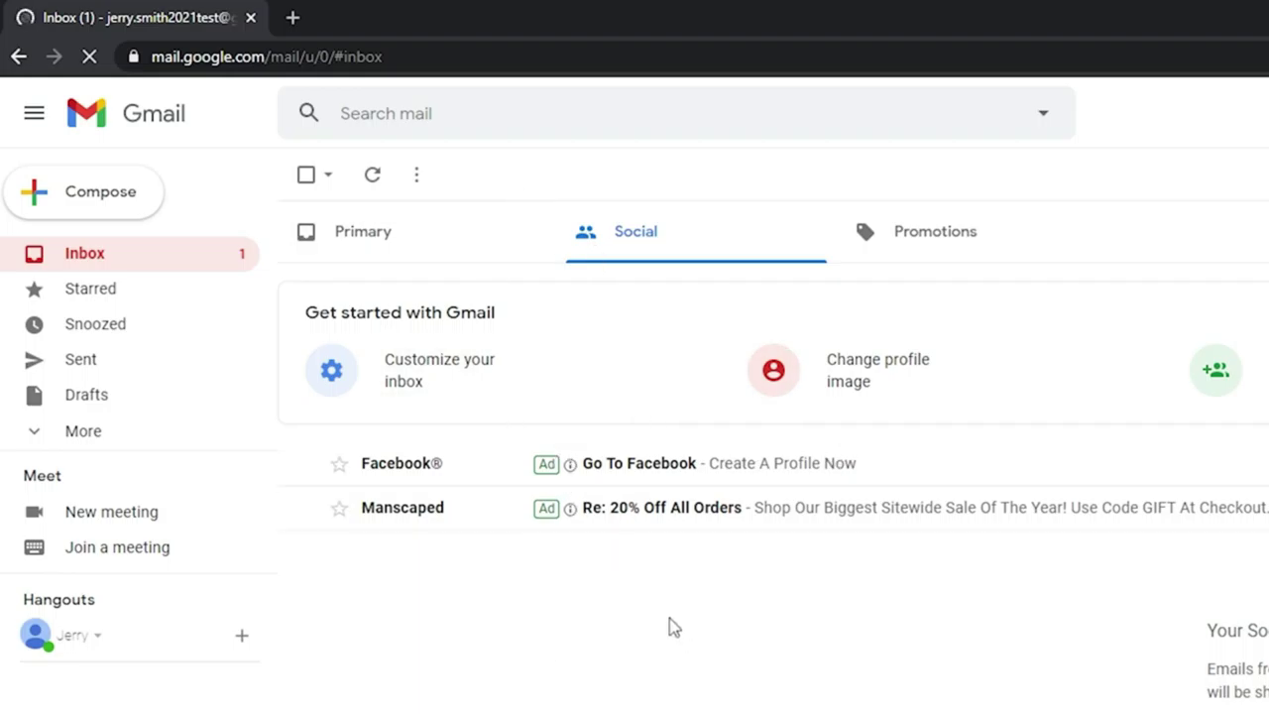
pyautogui.click(917, 240)
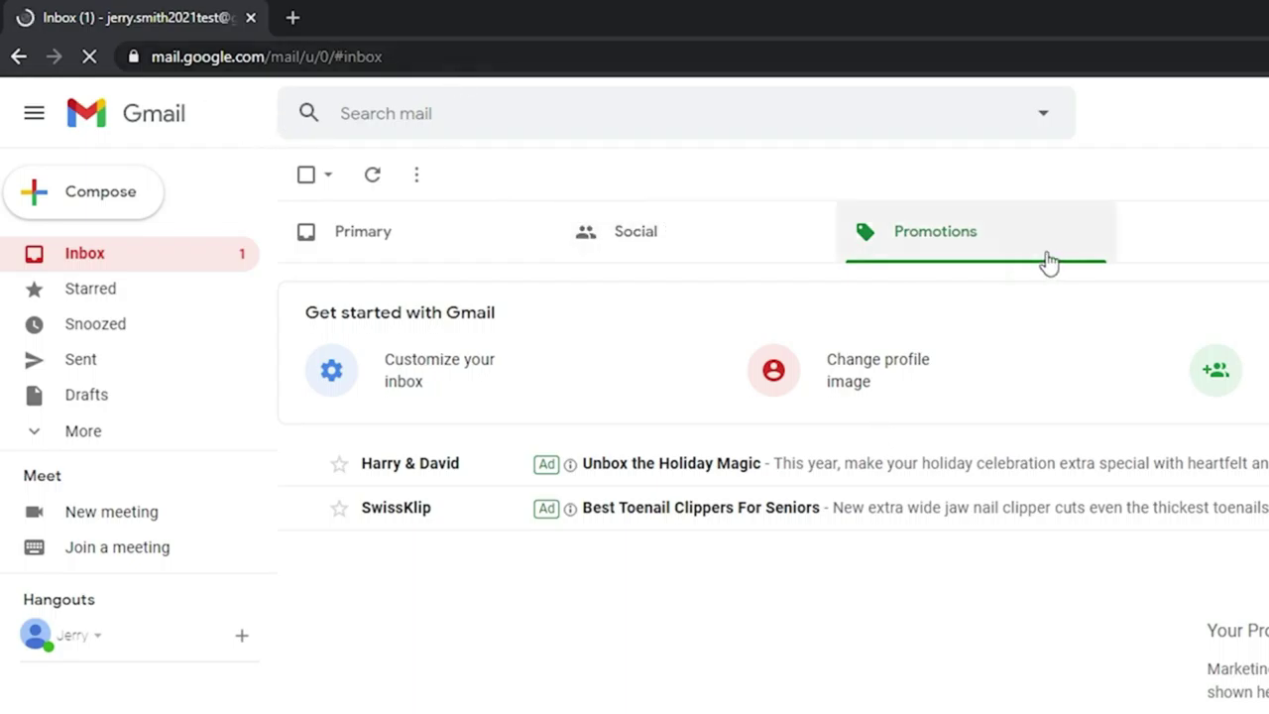
pyautogui.click(363, 253)
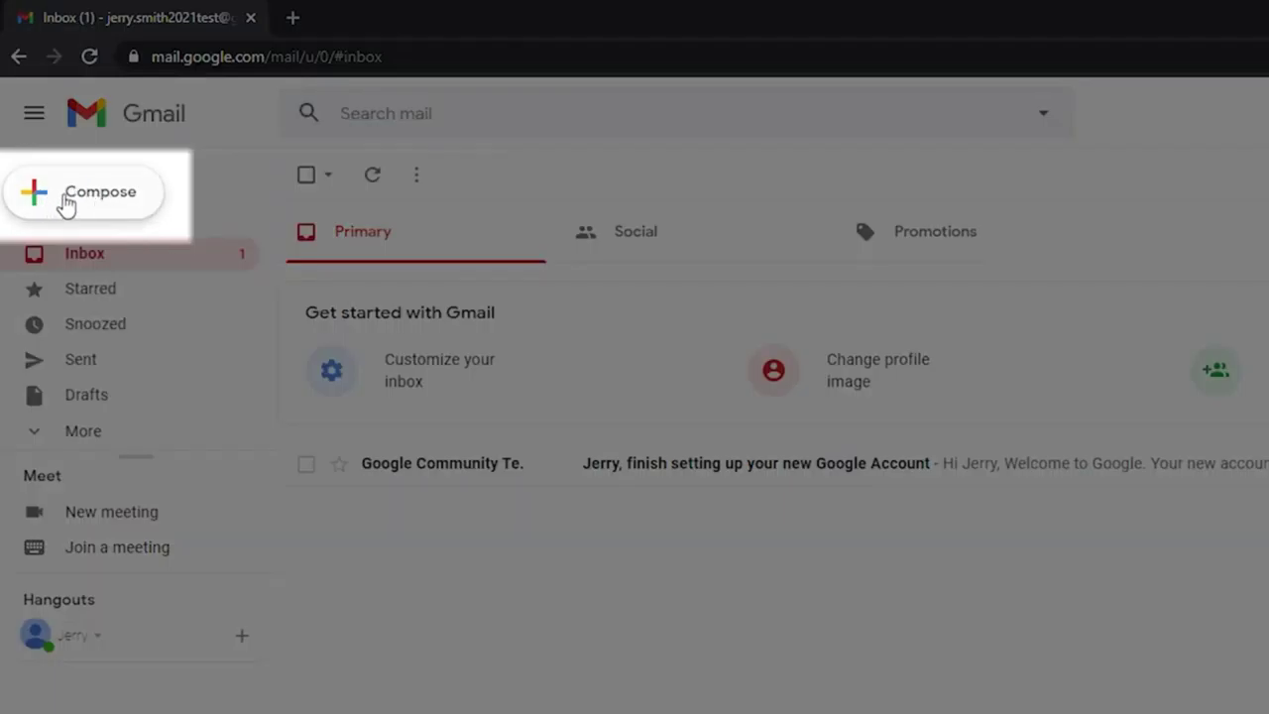
pyautogui.click(59, 201)
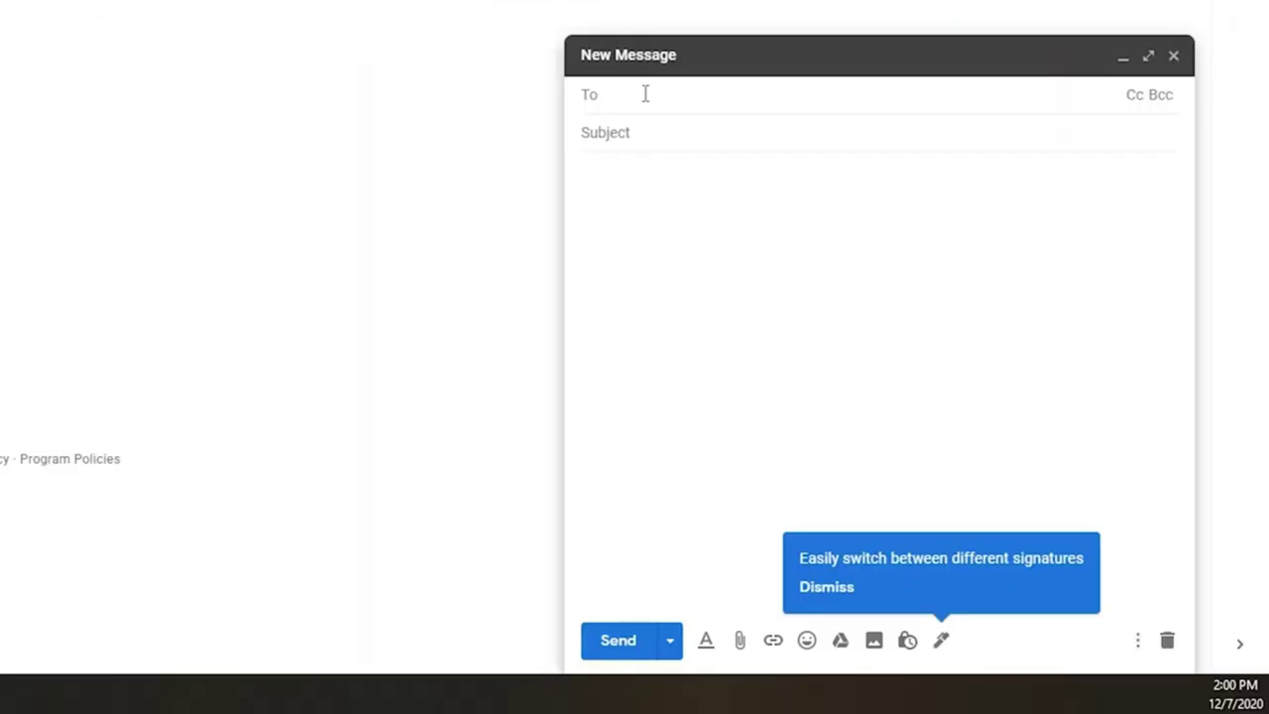
pyautogui.press('Return')
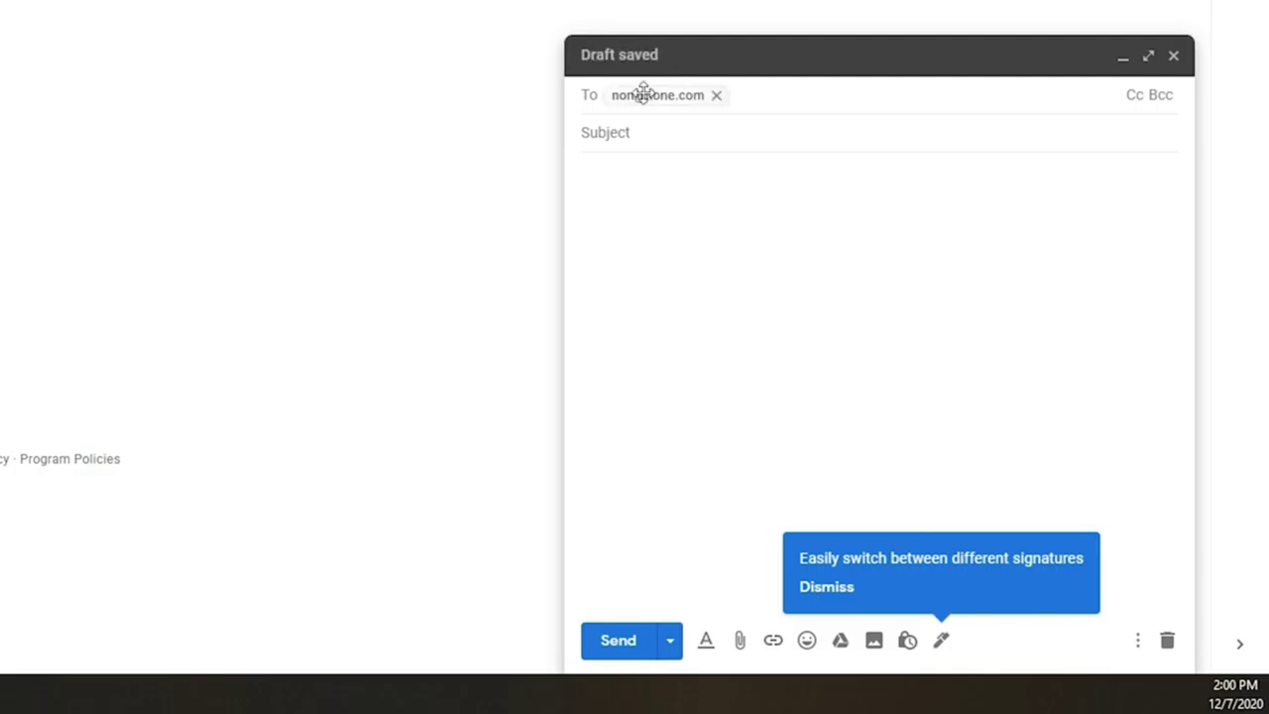
# Give the message the subject 'New Email Account'
pyautogui.click(635, 132)
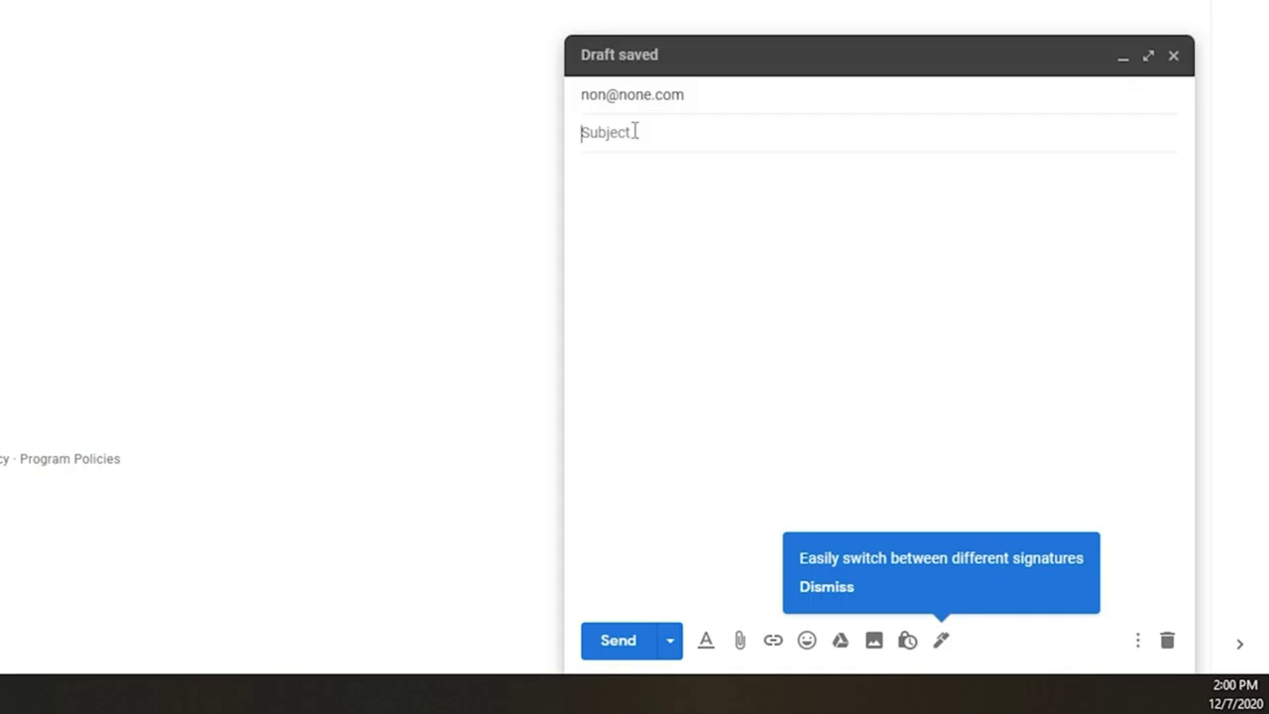
pyautogui.write('Ne')
pyautogui.write('w Email a')
pyautogui.press('BackSpace')
pyautogui.write('A')
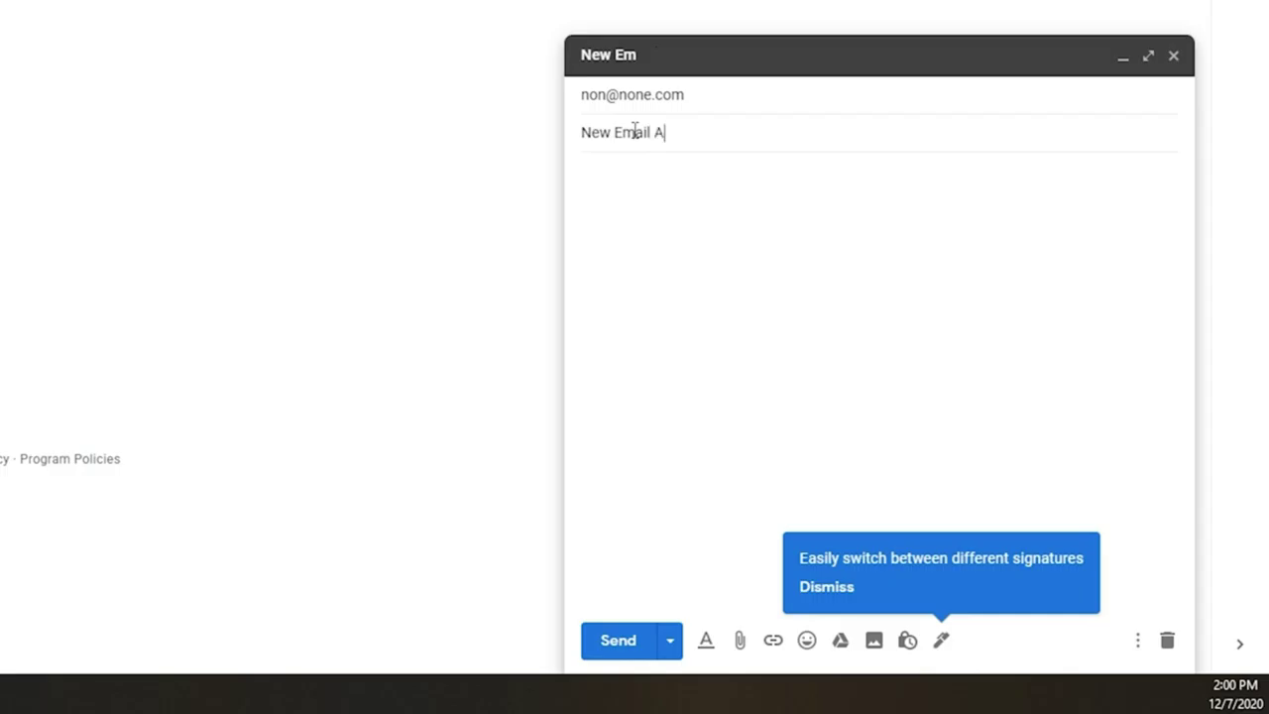
pyautogui.write('ccount')
pyautogui.press('Tab')
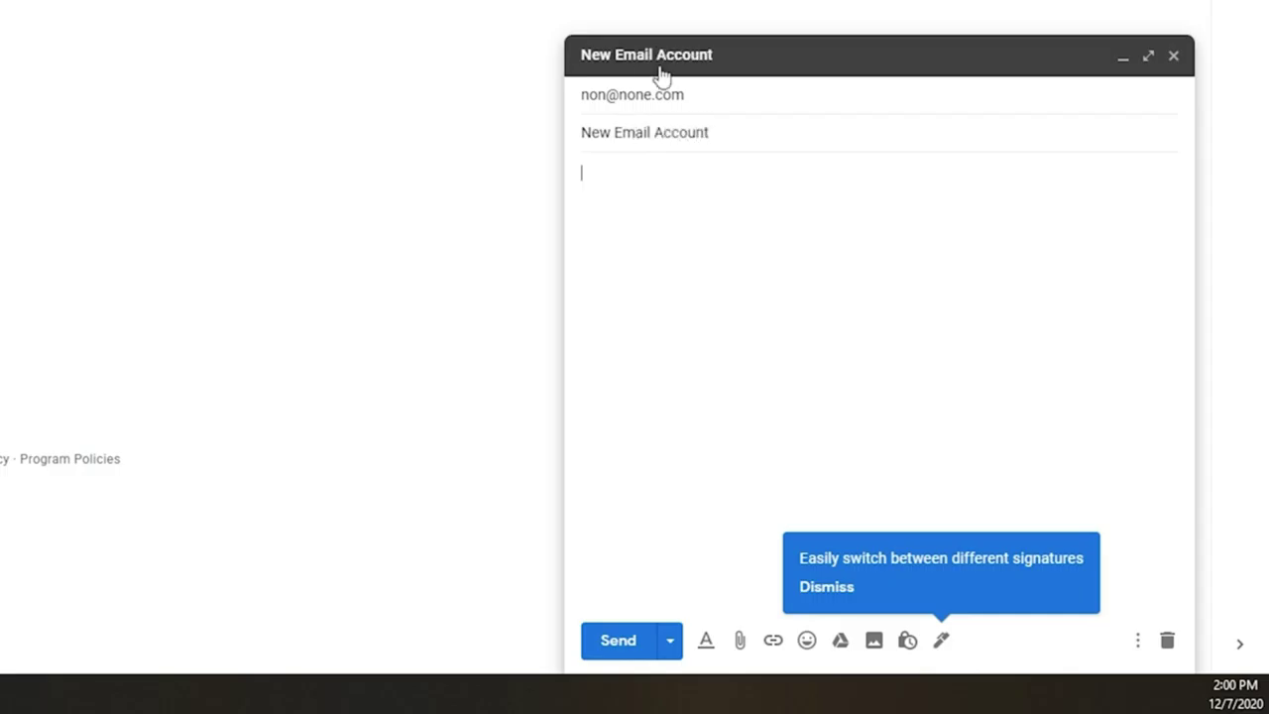
# Write 'This is the body of the email account', accepting Smart Compose's 'Hello, how are you?' ending
pyautogui.write('This is the body of the email account. Hello, how')
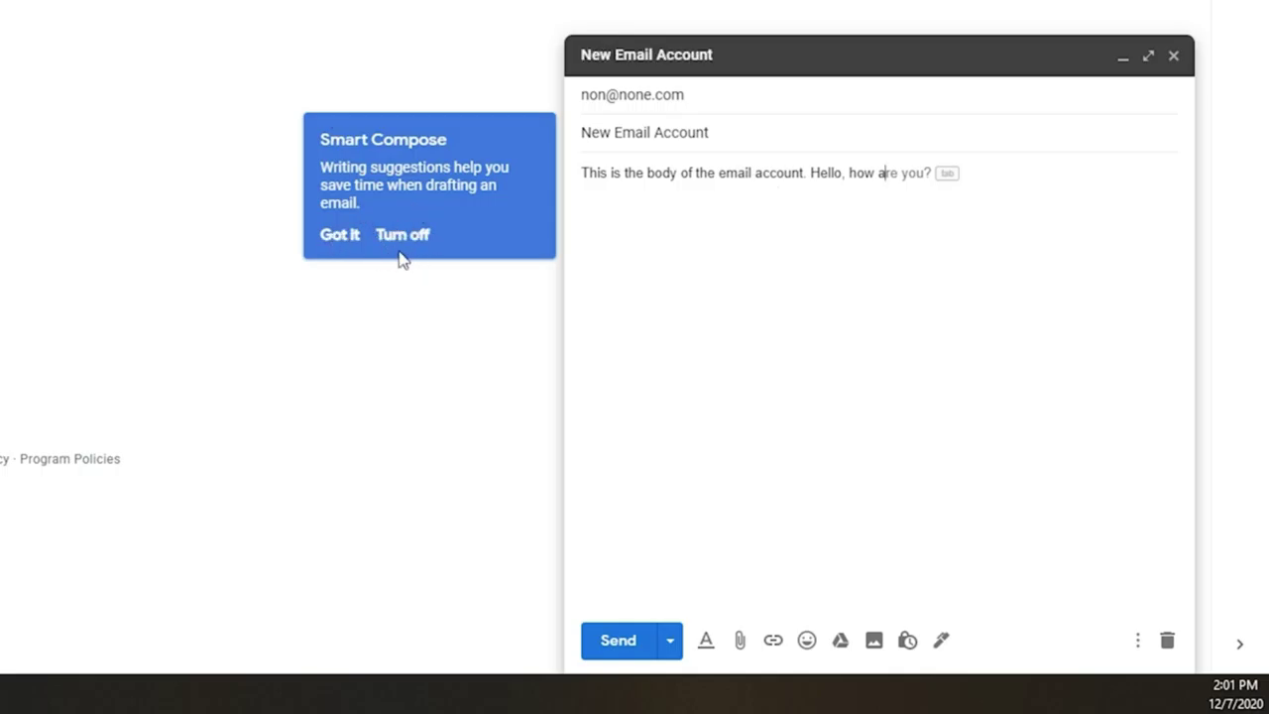
pyautogui.moveTo(904, 174)
pyautogui.write('a')
pyautogui.press('Tab')
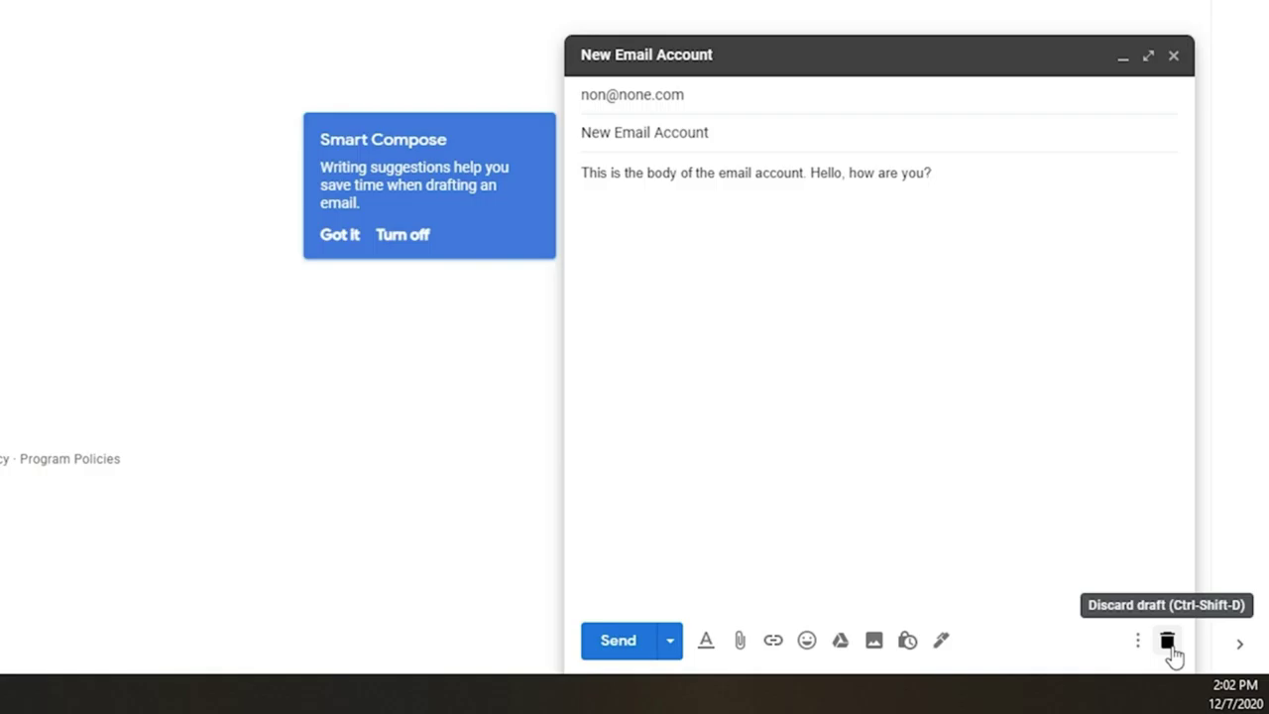
# Discard that message and save a new draft titled 'Test' with body 'This is a test'
pyautogui.click(1167, 641)
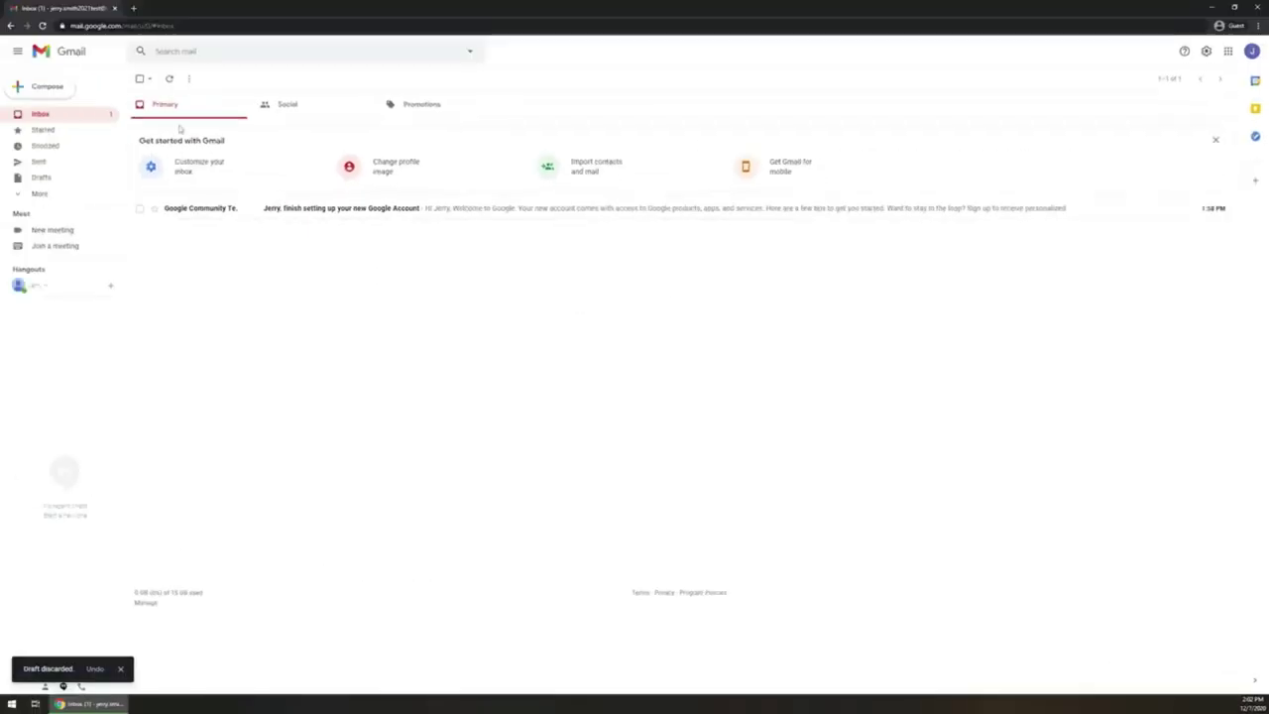
pyautogui.click(49, 87)
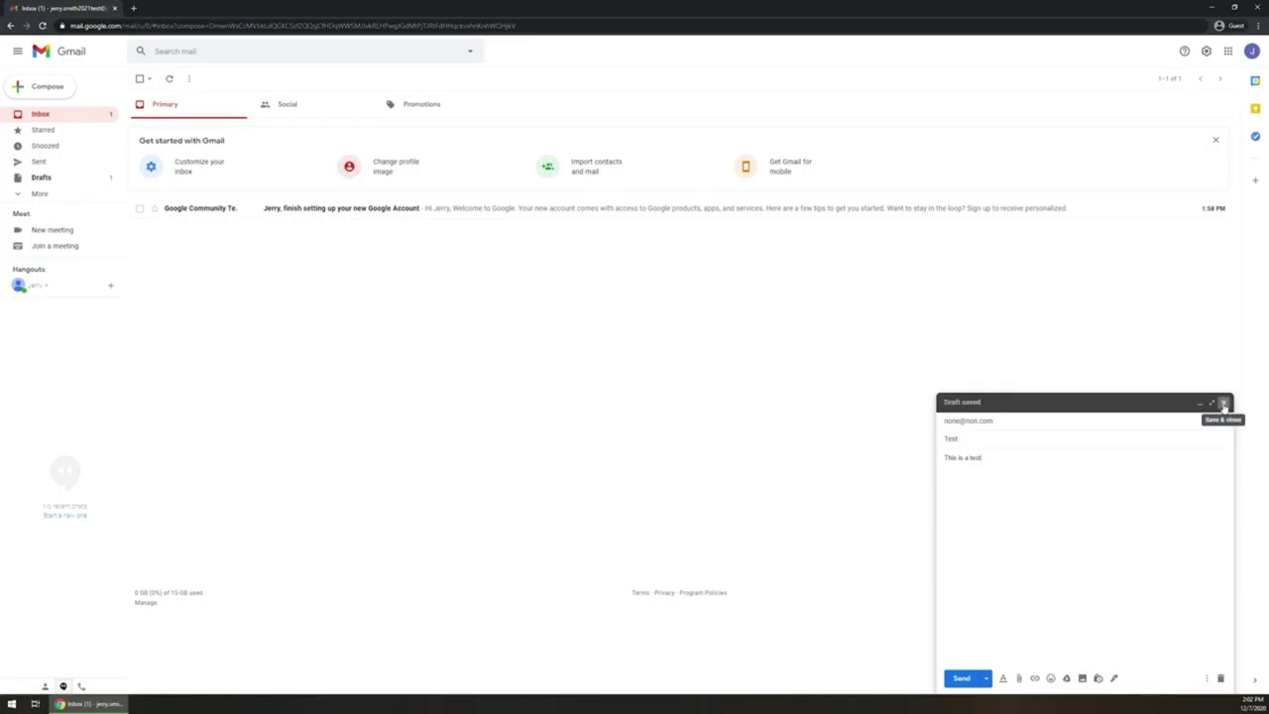
pyautogui.click(1224, 403)
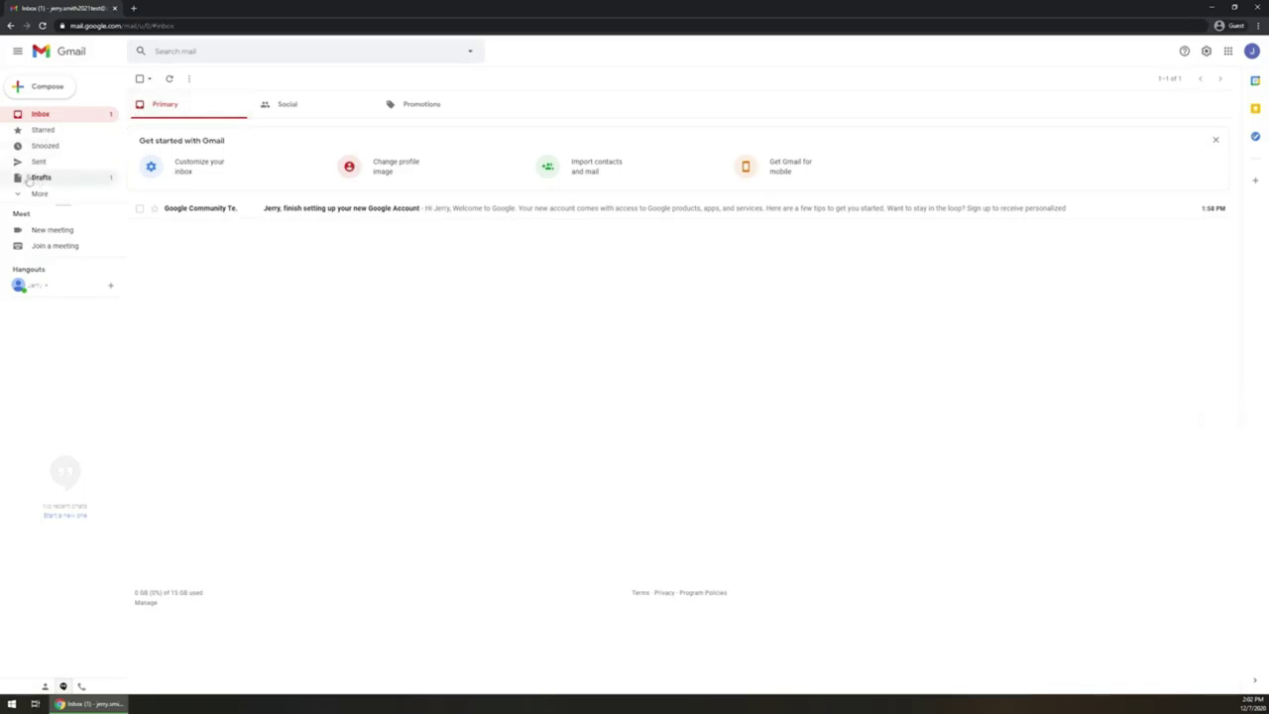
pyautogui.click(37, 180)
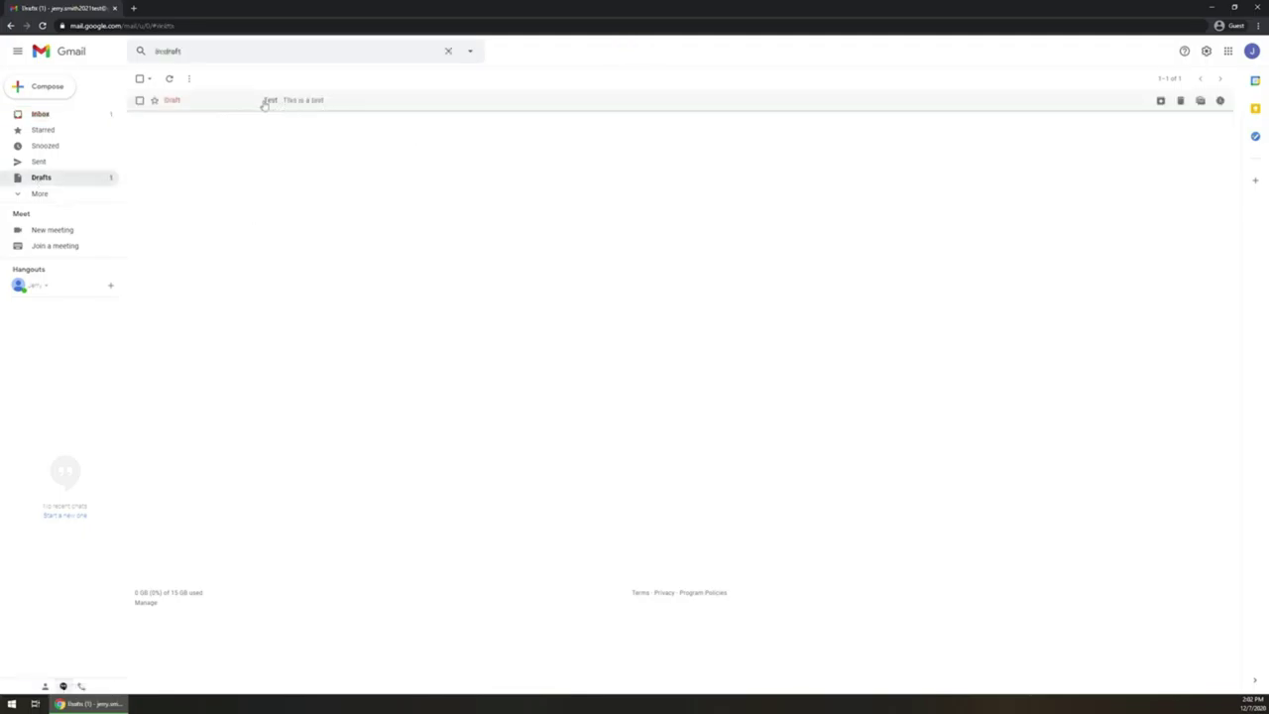
pyautogui.click(284, 101)
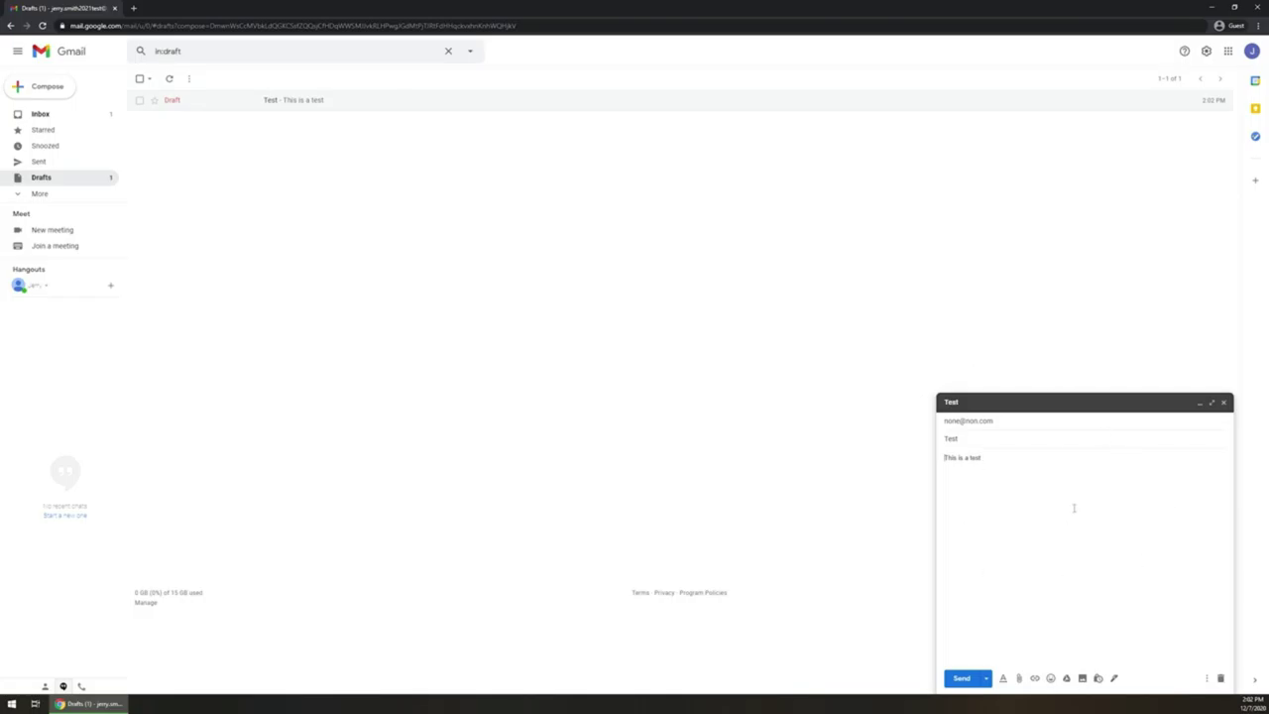
pyautogui.click(1224, 404)
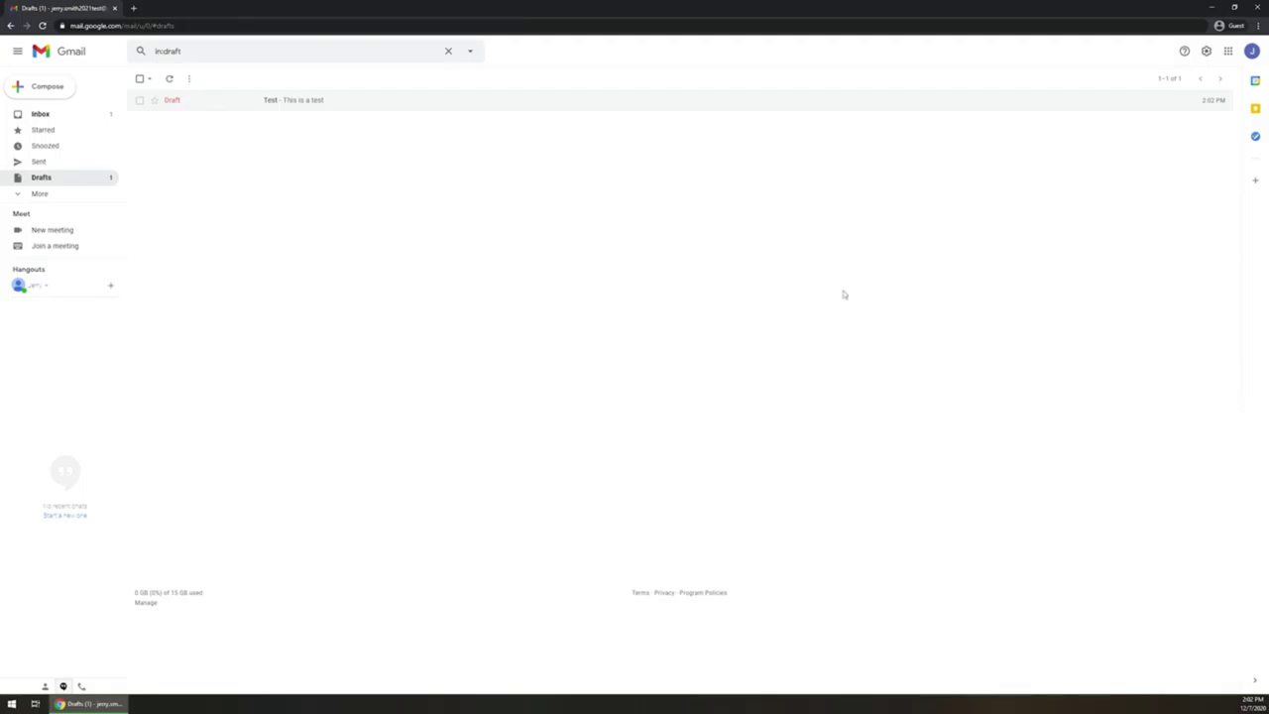
pyautogui.click(46, 119)
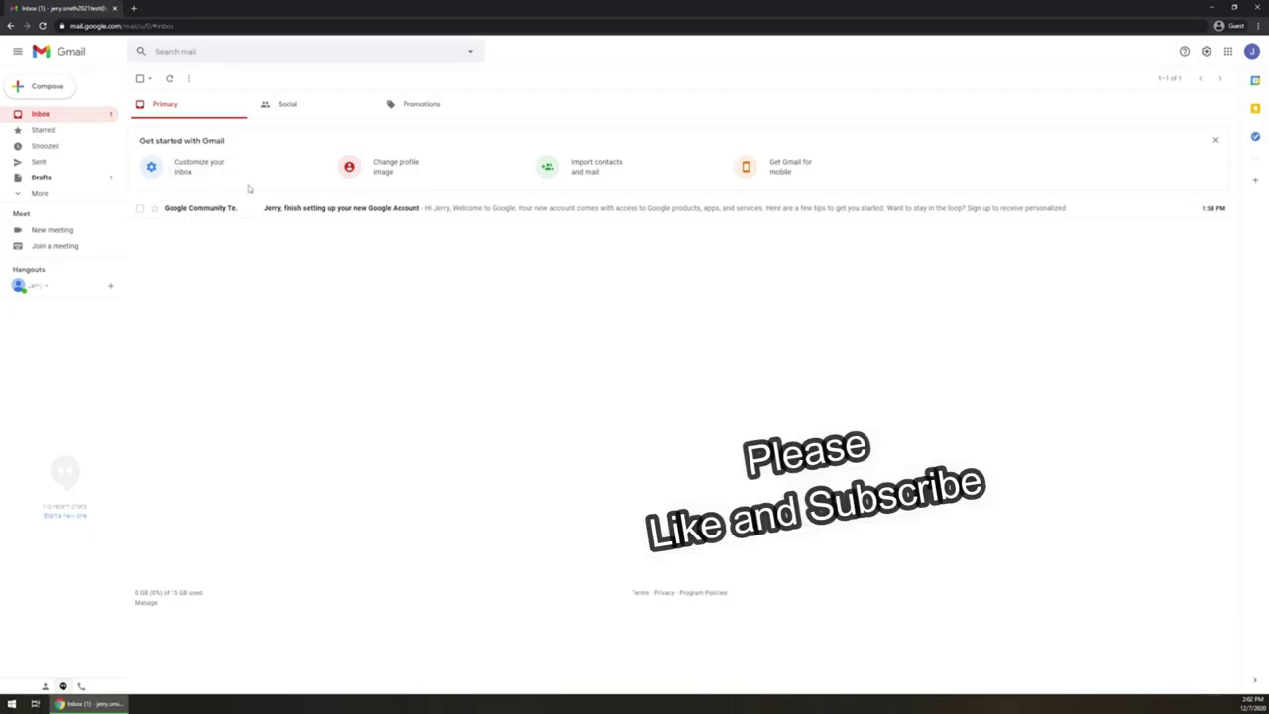
# Read Google's welcome email to its end, then discard an empty reply to it
pyautogui.click(202, 213)
pyautogui.scroll(-3, 463, 425)
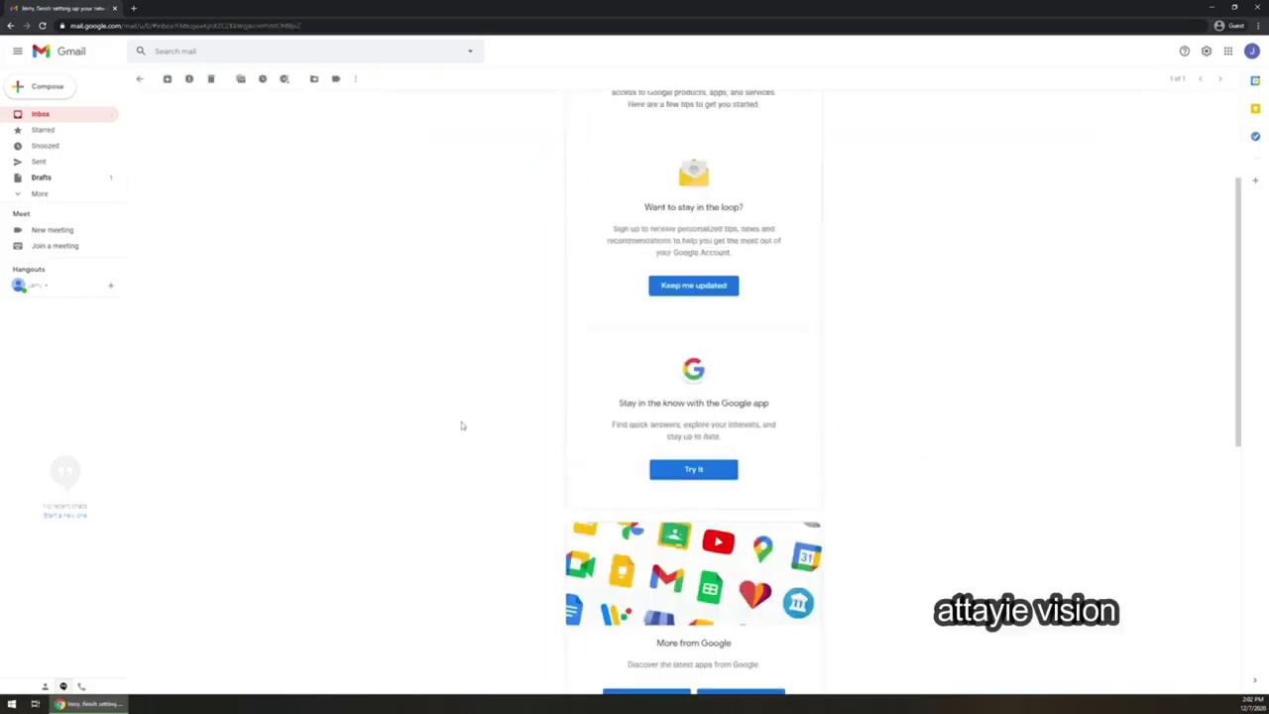
pyautogui.scroll(-5, 459, 425)
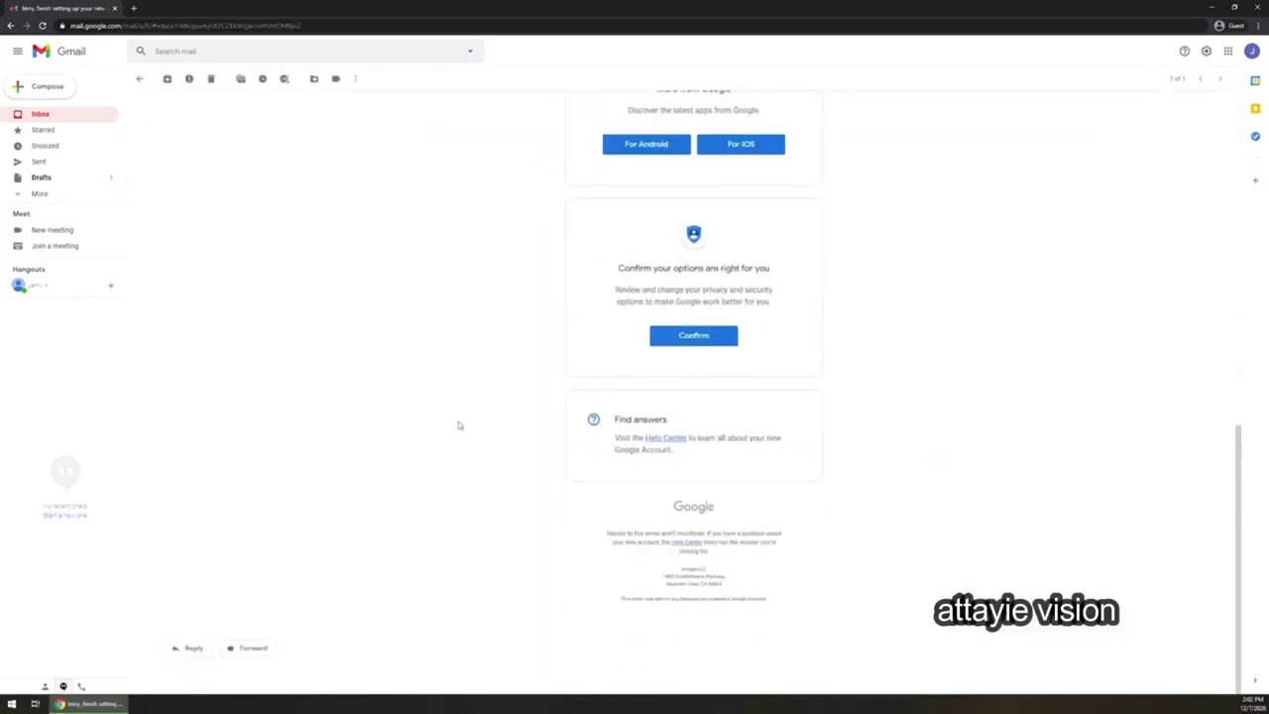
pyautogui.click(193, 649)
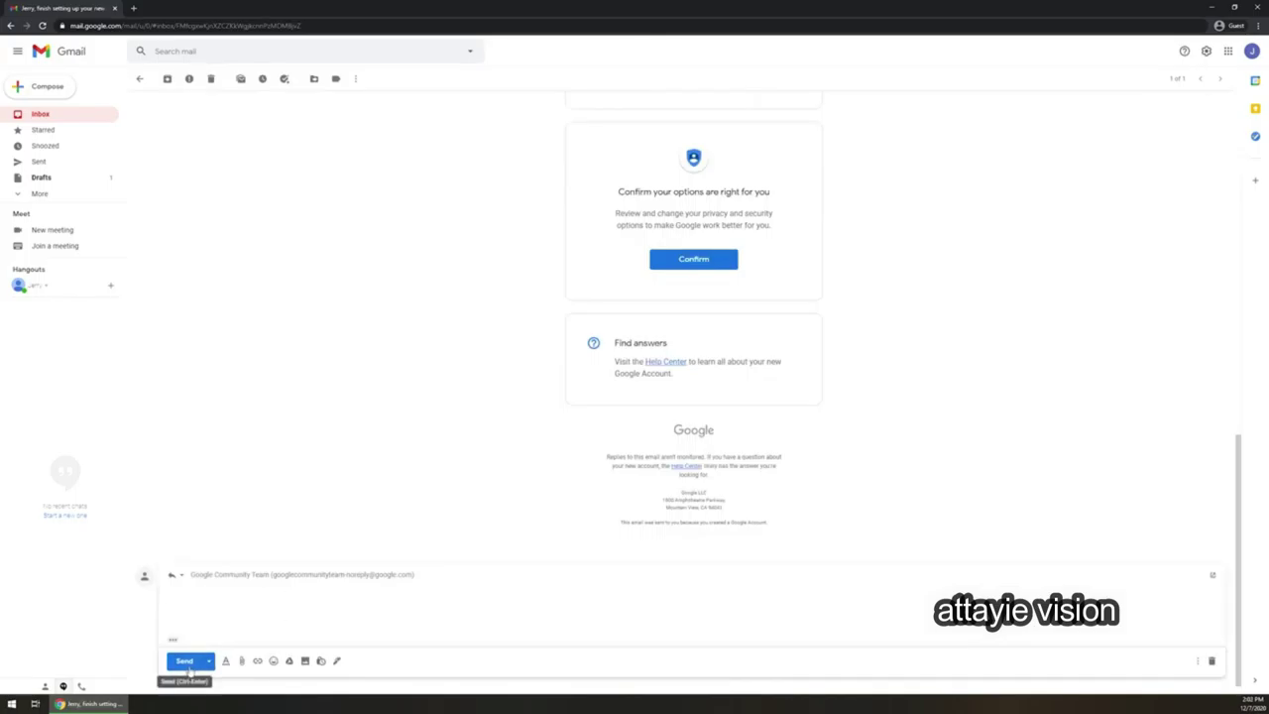
pyautogui.click(281, 692)
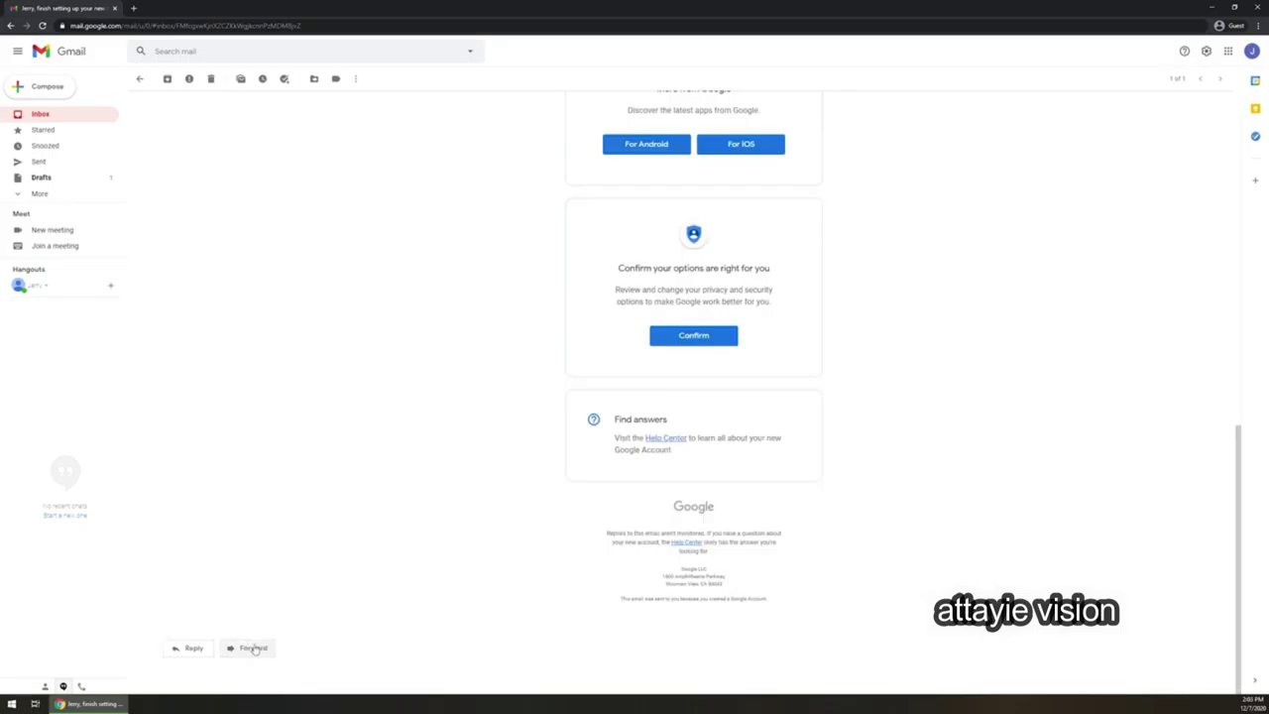
pyautogui.click(246, 647)
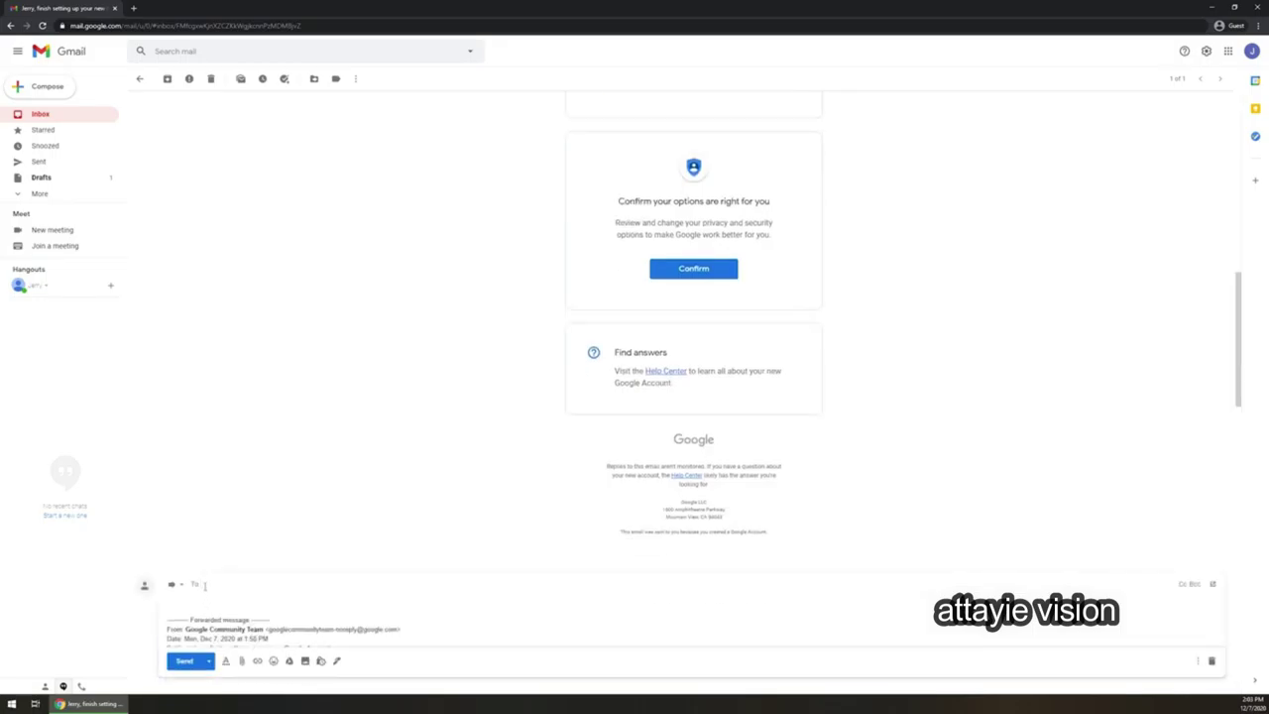
pyautogui.scroll(2, 350, 615)
pyautogui.scroll(4, 599, 472)
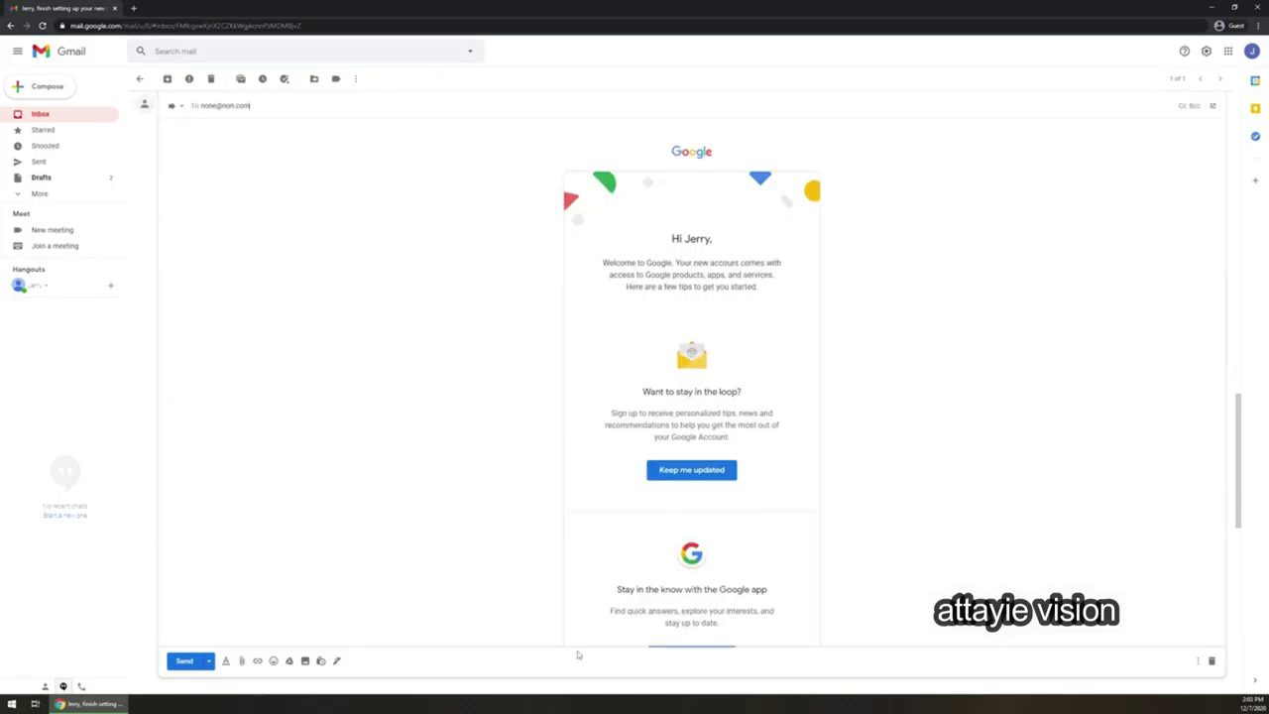
pyautogui.scroll(3, 579, 654)
pyautogui.scroll(3, 346, 512)
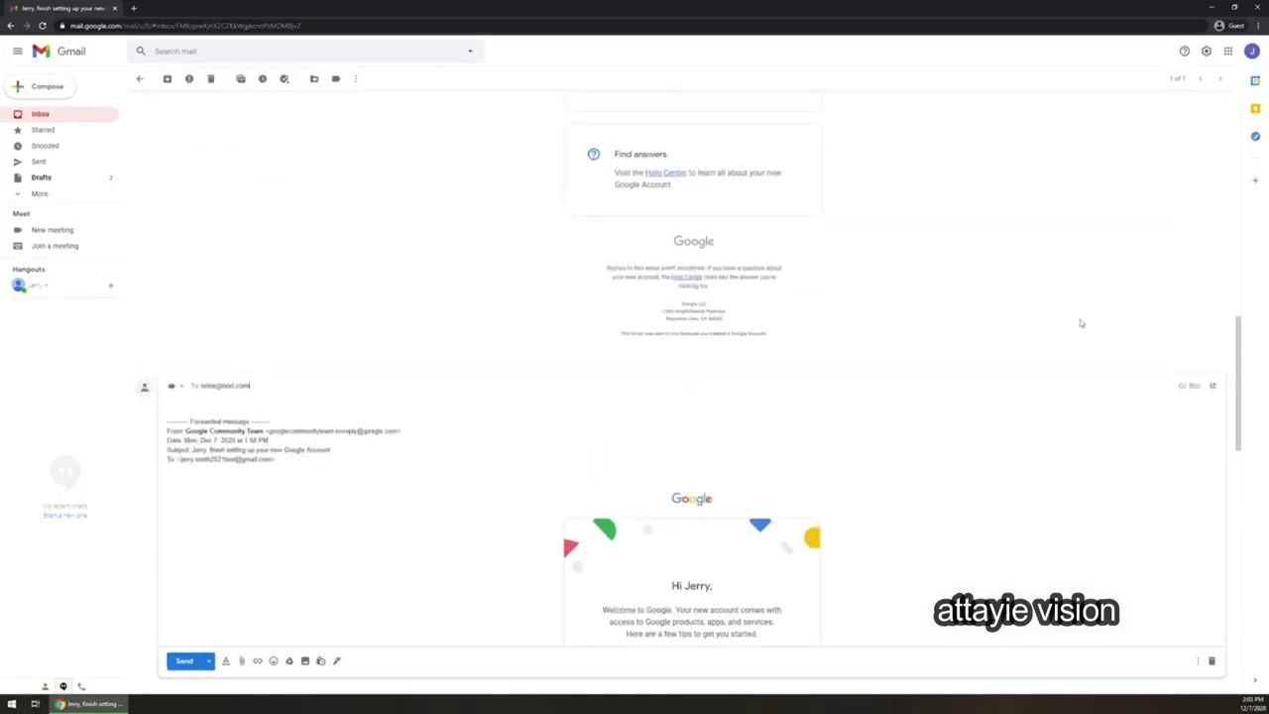
pyautogui.scroll(3, 275, 385)
pyautogui.scroll(3, 248, 337)
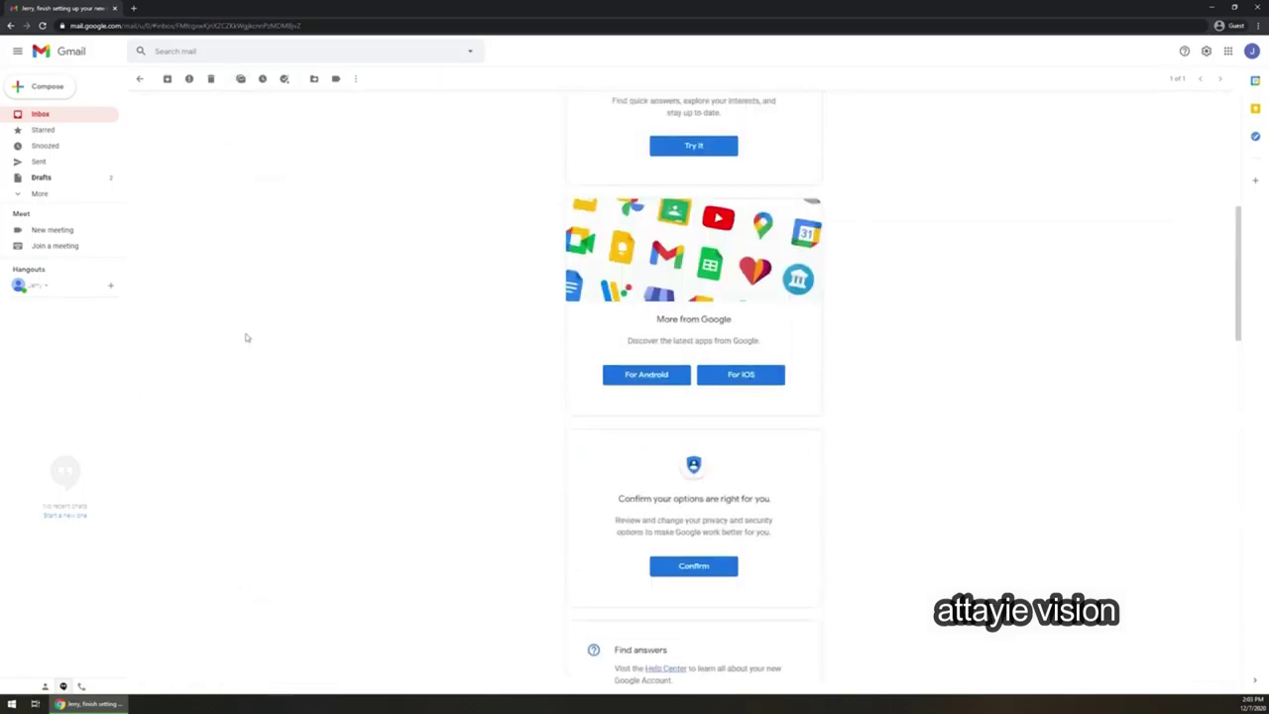
pyautogui.scroll(2, 249, 337)
pyautogui.click(40, 114)
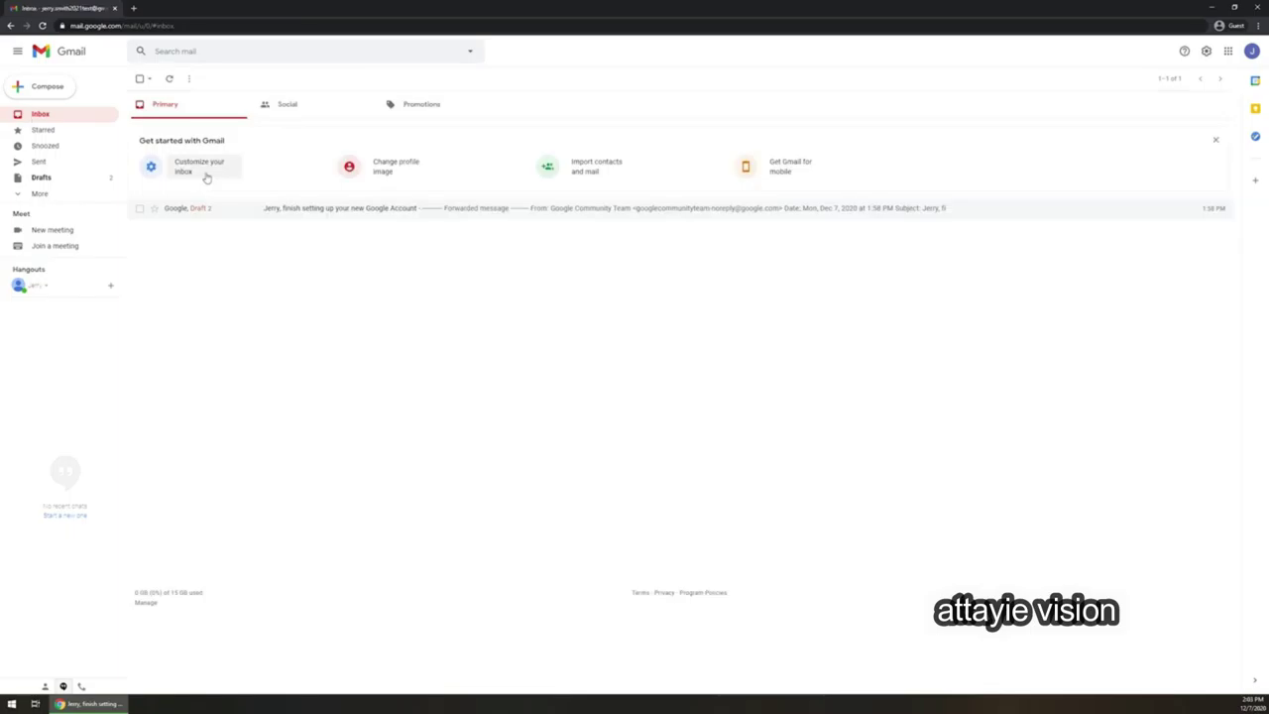
# Tick the checkbox on the welcome email's row in the inbox
pyautogui.click(140, 208)
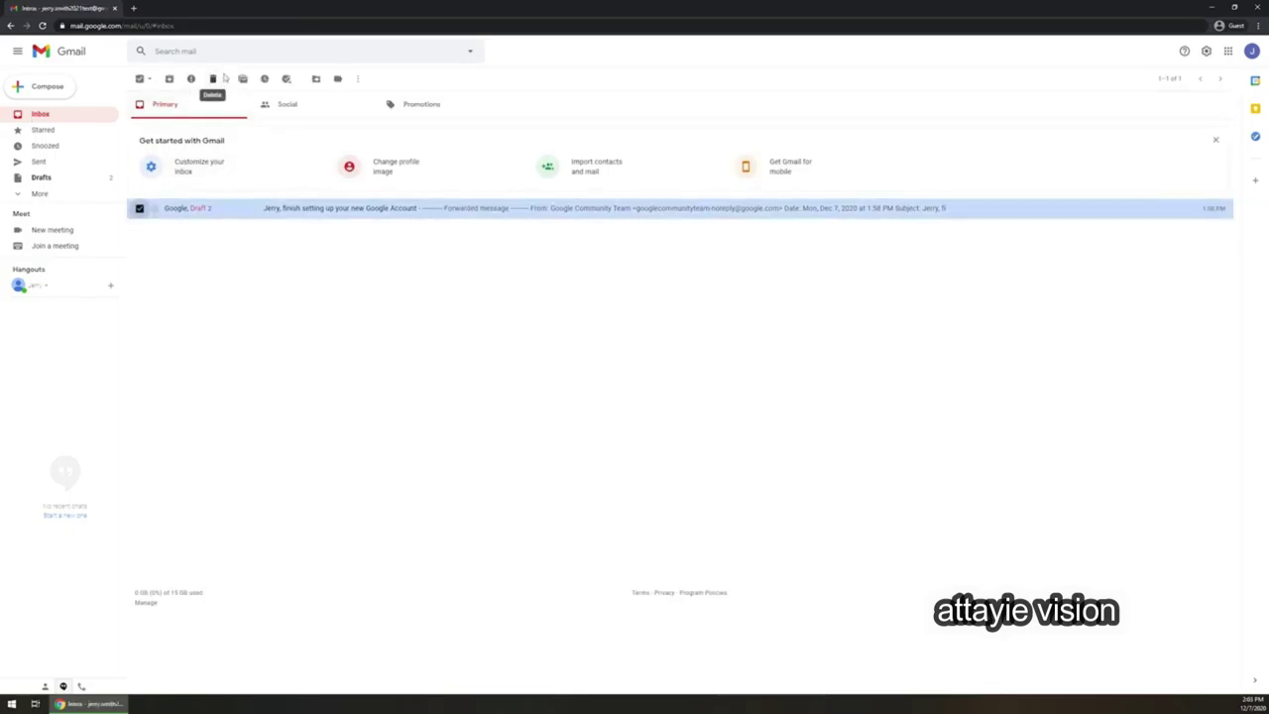